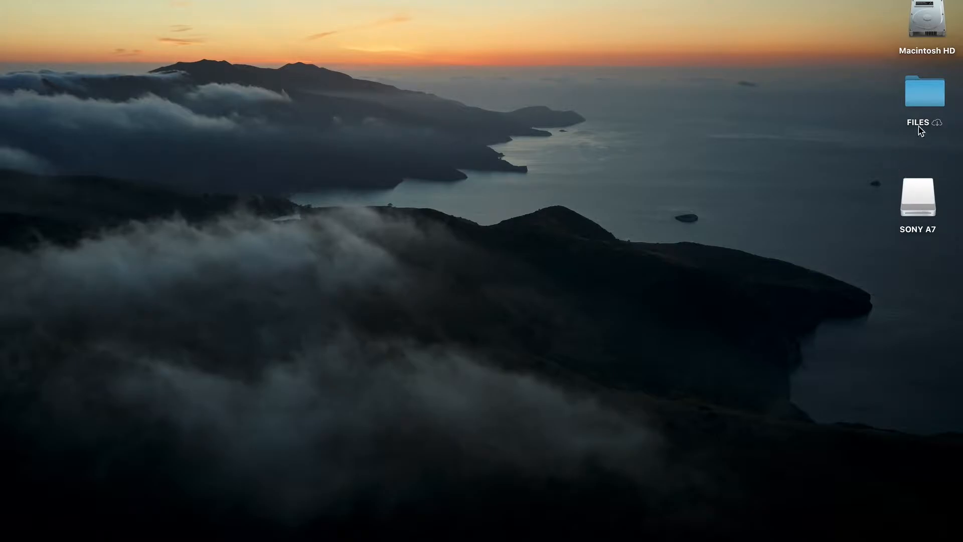
Step: Open the 100MSDCF folder inside DCIM on the SONY A7 card and preview DSC00223.JPG
double_click(912, 196)
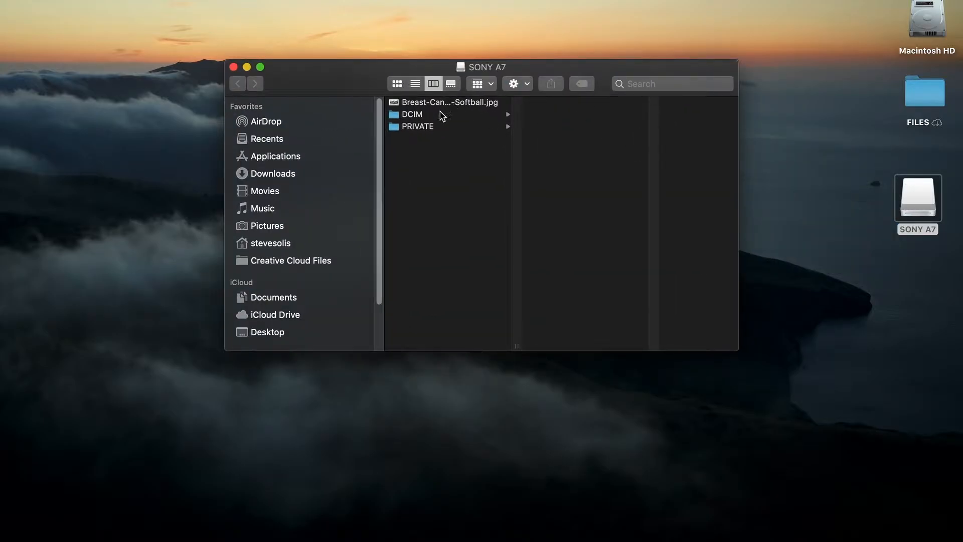
left_click(443, 116)
left_click(584, 103)
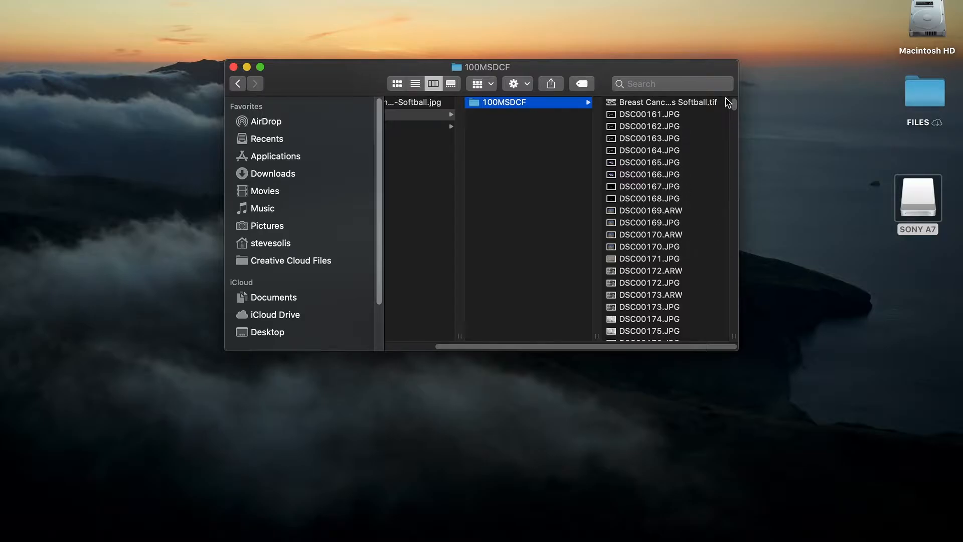
left_click_drag(733, 105, 733, 132)
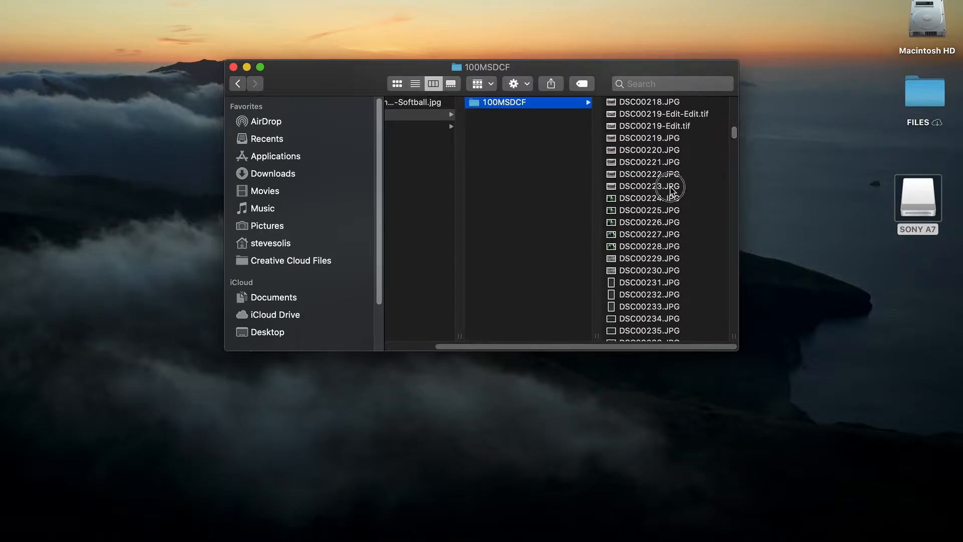
left_click(671, 187)
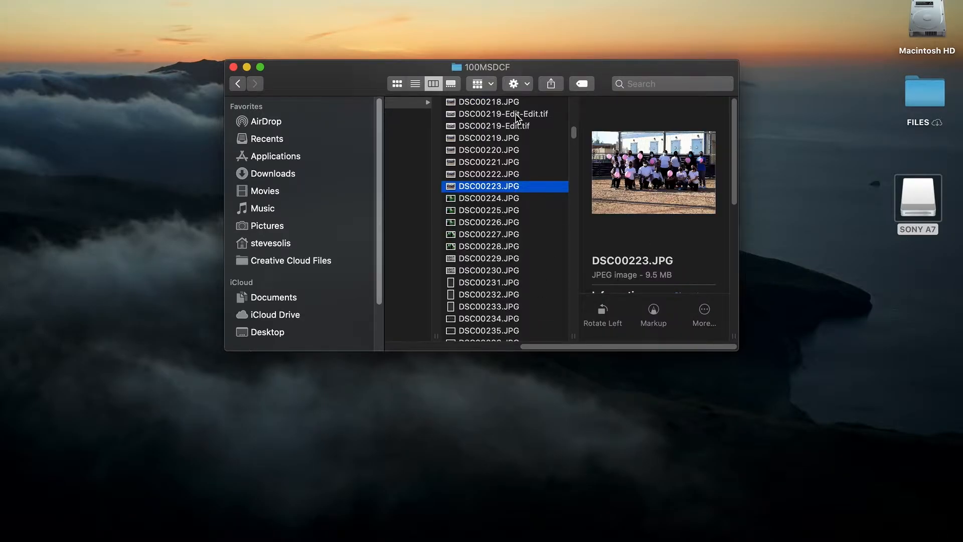
left_click_drag(383, 90, 294, 93)
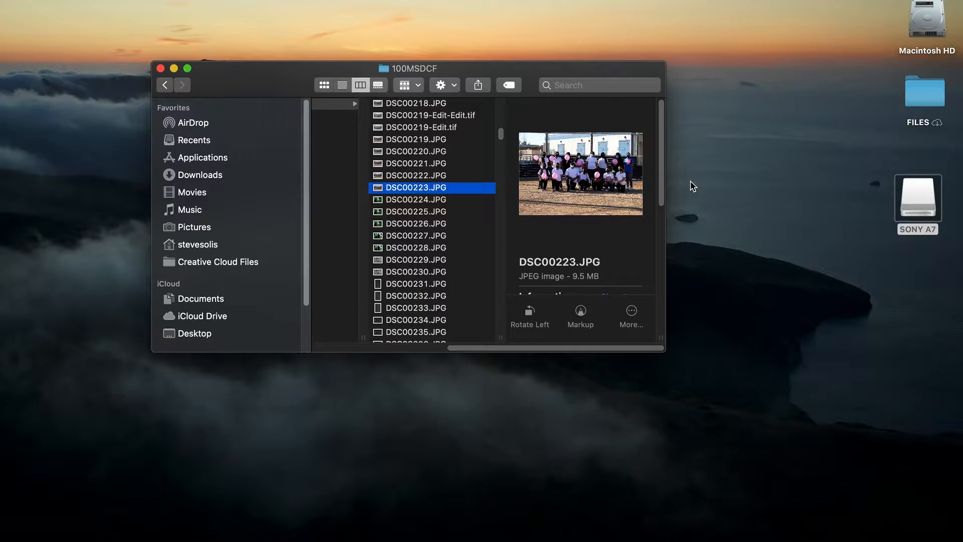
Step: Create a desktop folder named BCA and place it beside the open card window
left_click(737, 185)
left_click(94, 1)
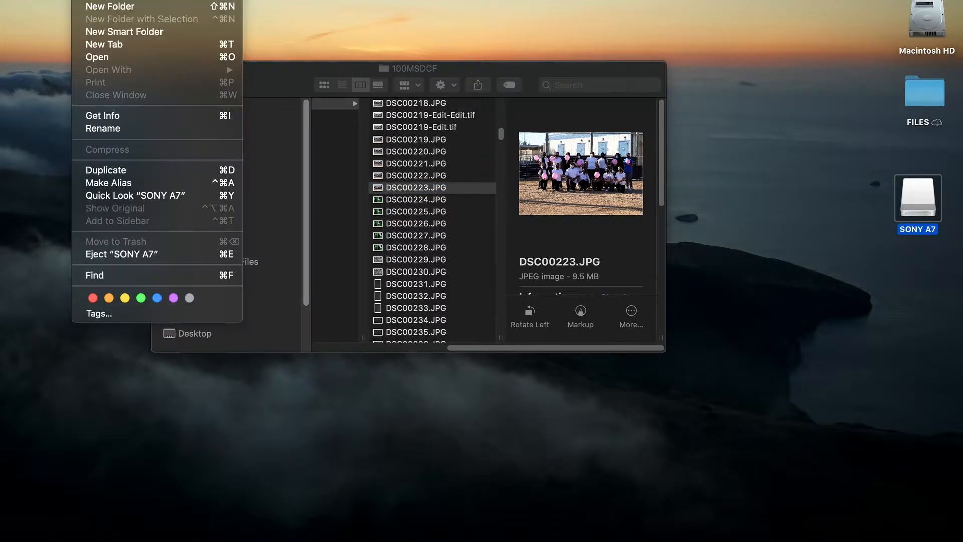
left_click(96, 6)
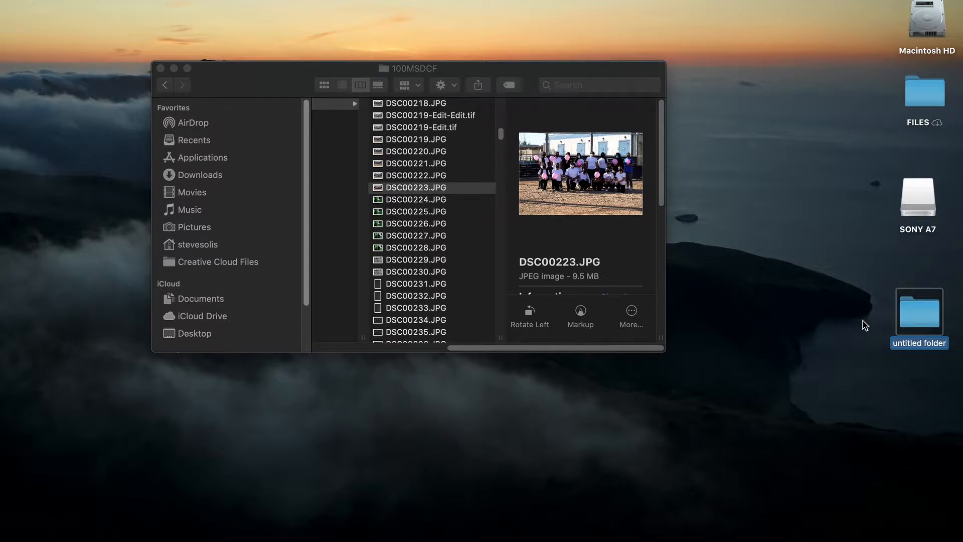
type("BCA")
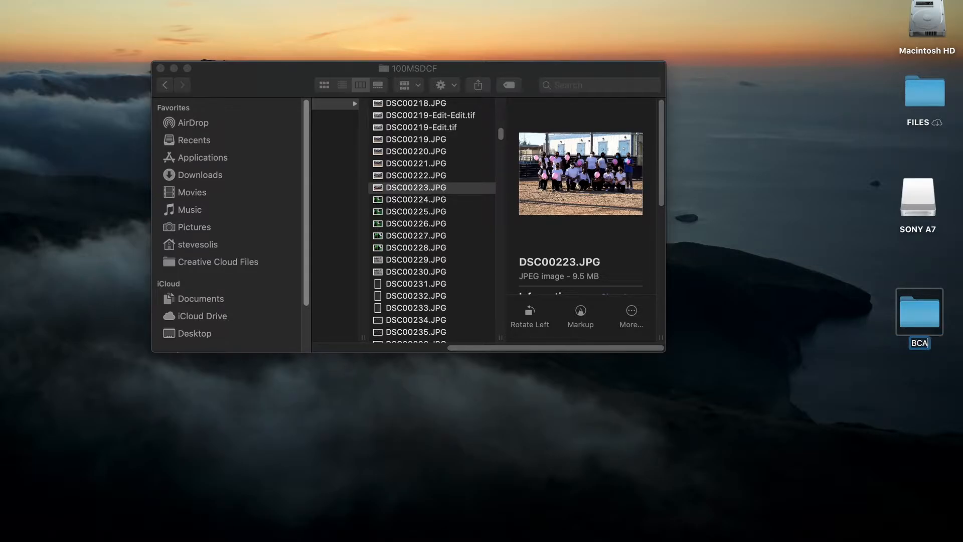
left_click_drag(920, 335, 800, 160)
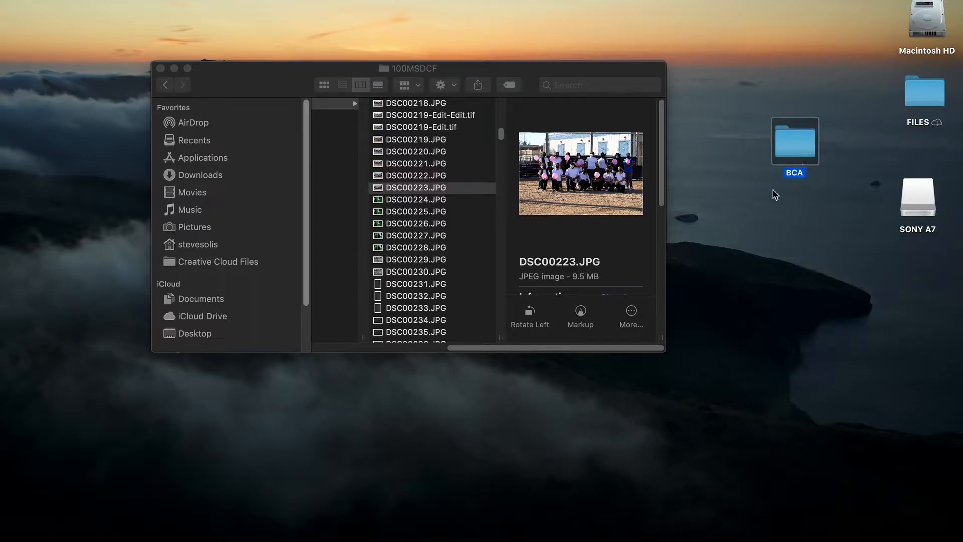
Step: Preview individual photos between DSC00219.JPG and DSC00233.JPG to identify the range of group shots
left_click(472, 163)
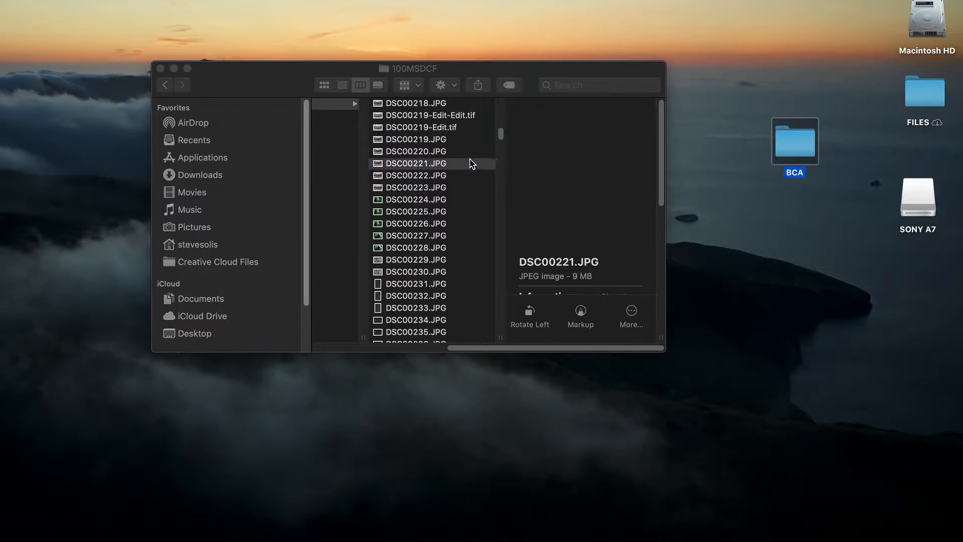
left_click(474, 140)
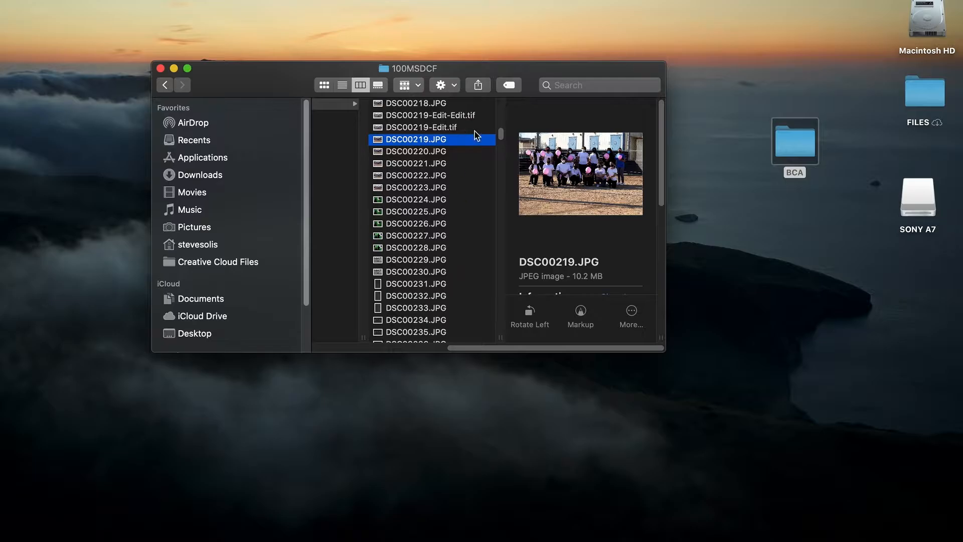
left_click(466, 308)
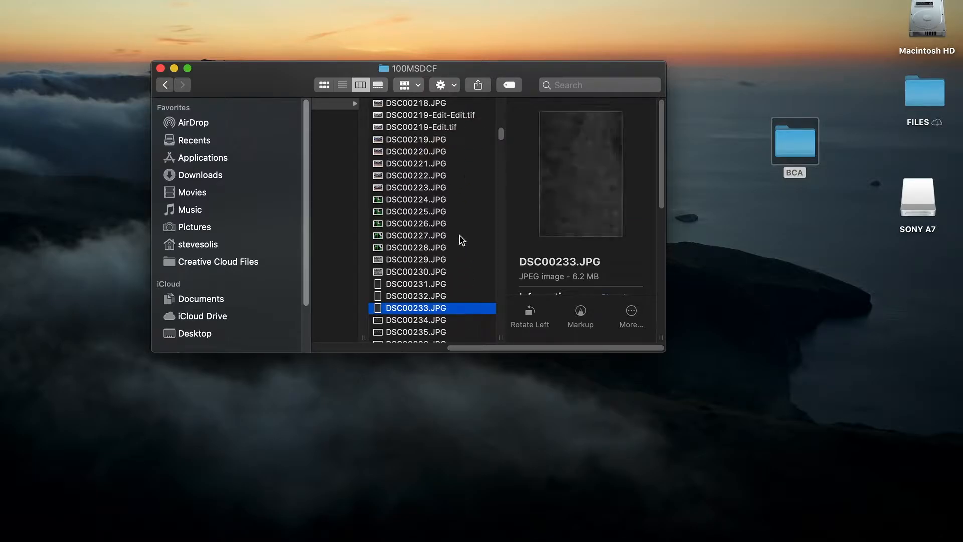
left_click(460, 246)
left_click(450, 223)
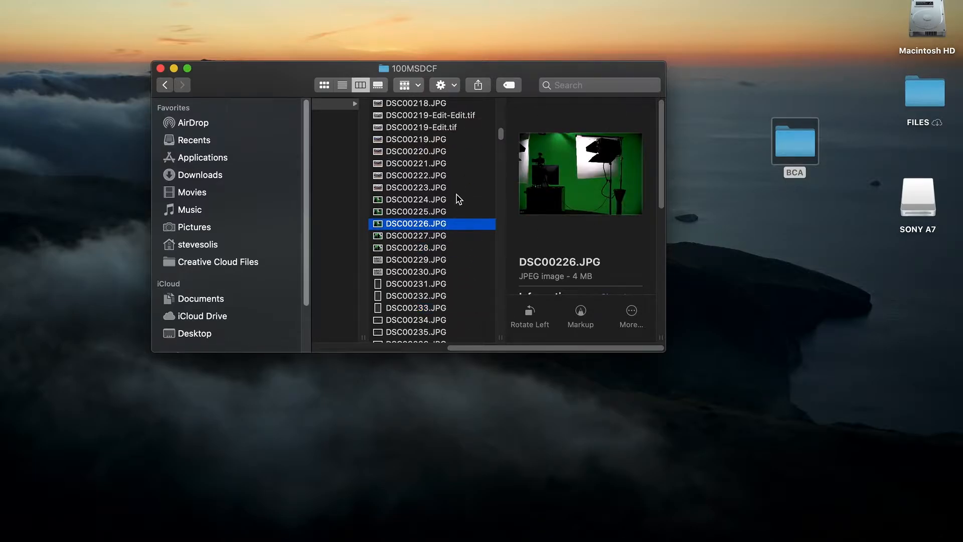
left_click(454, 200)
left_click(465, 175)
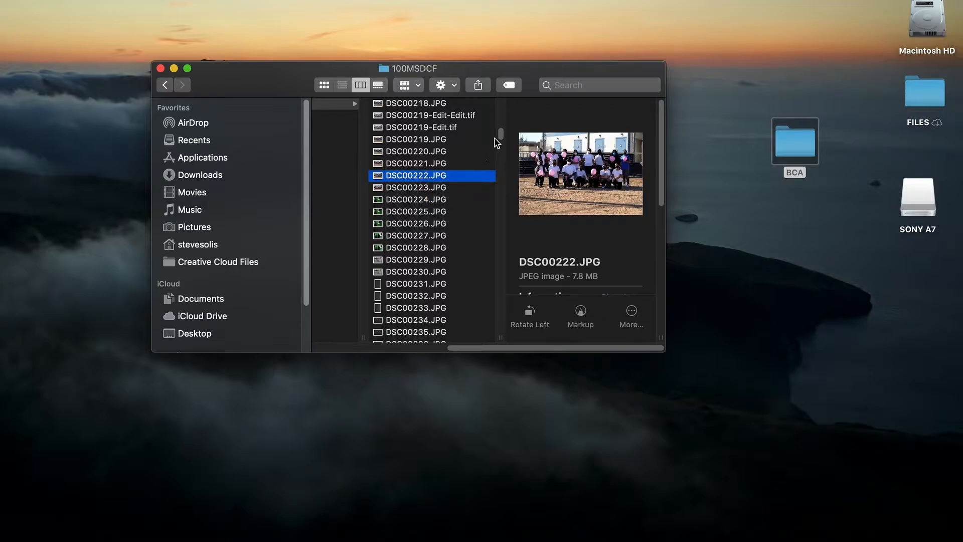
left_click(471, 140)
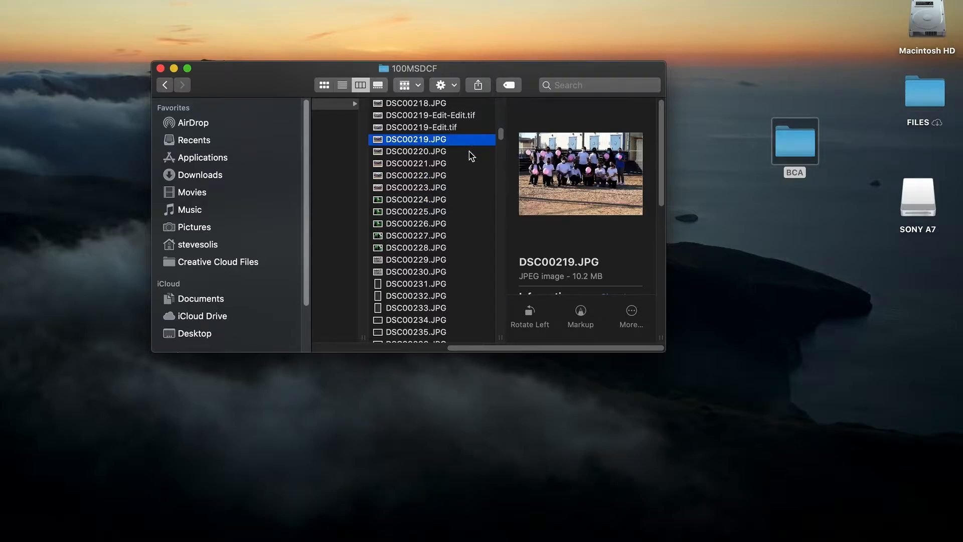
left_click(459, 188)
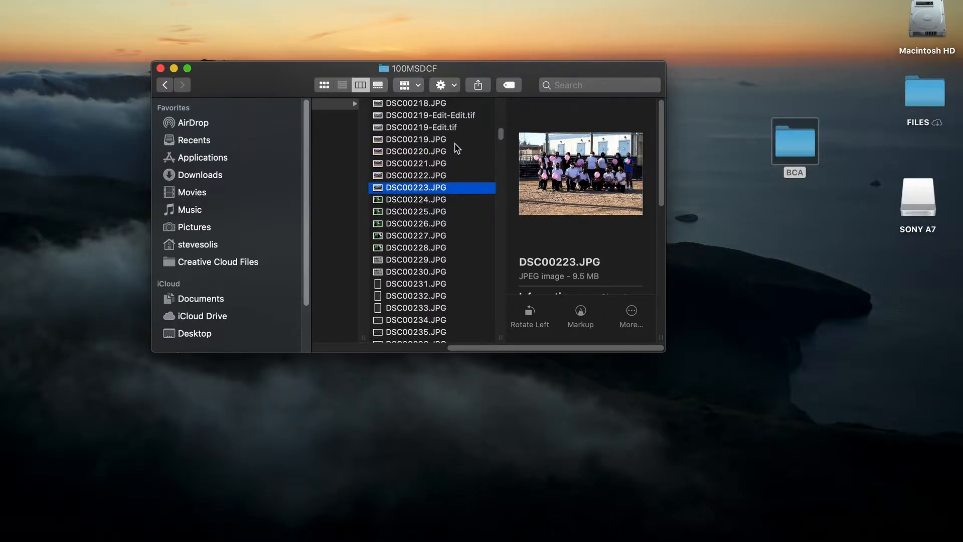
left_click(454, 144, "shift")
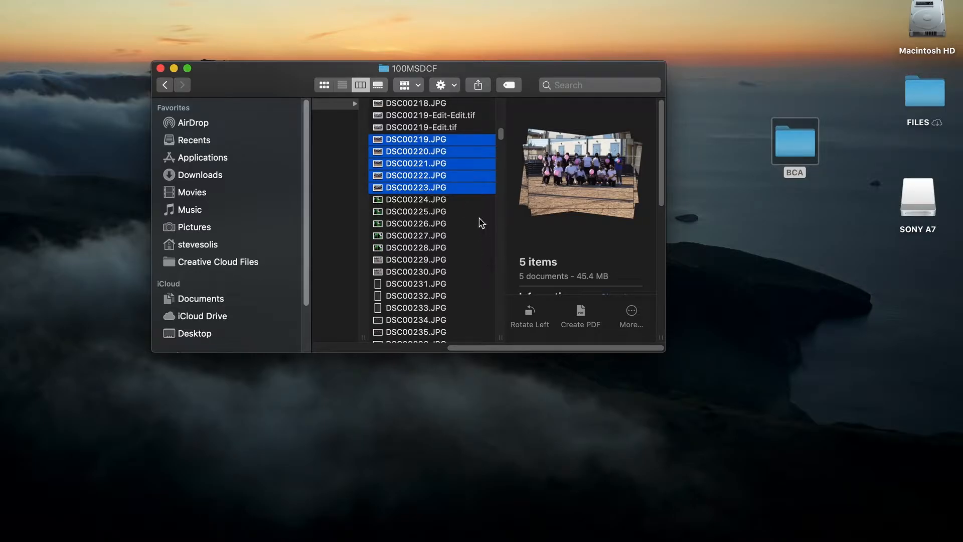
left_click(476, 259)
left_click(468, 143)
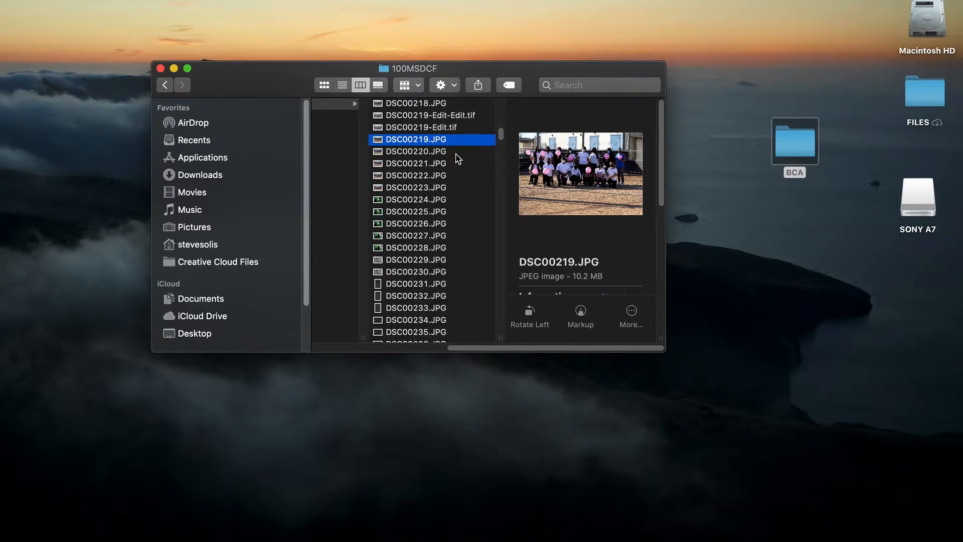
left_click(452, 190, "shift")
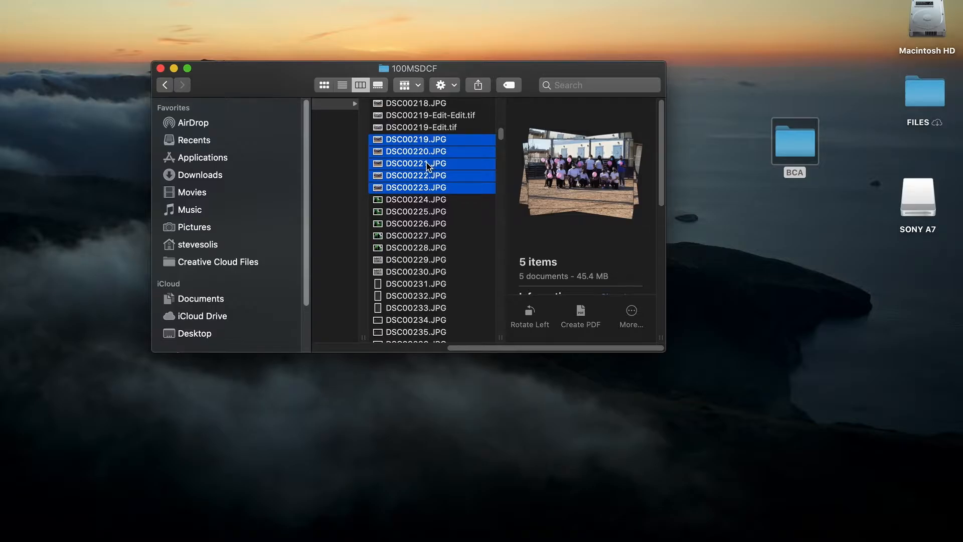
left_click(427, 164)
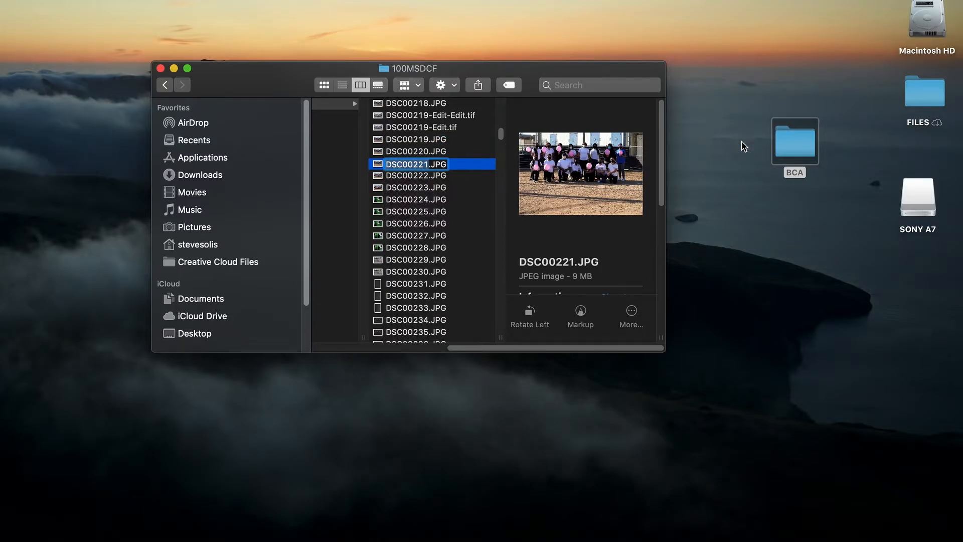
Step: Copy the photos DSC00219.JPG through DSC00223.JPG from the card into the BCA folder on the desktop
left_click(458, 142)
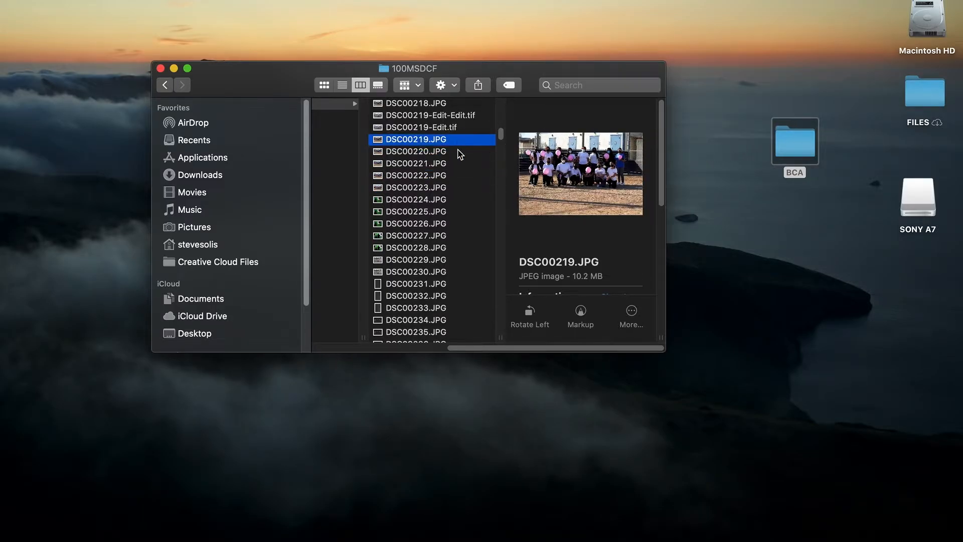
left_click(445, 189, "shift")
left_click_drag(438, 191, 796, 164)
left_click_drag(383, 140, 790, 142)
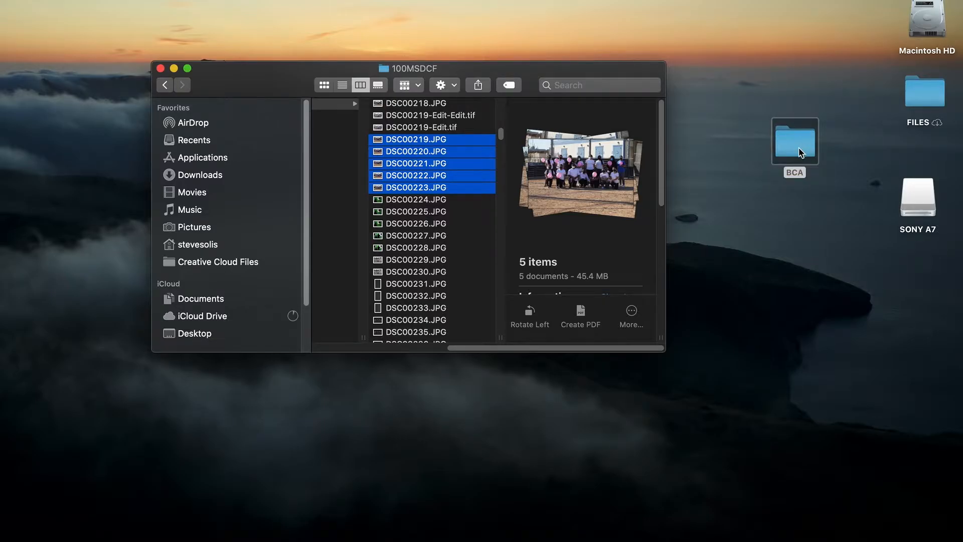
Step: Open the BCA folder and preview the copied photos from DSC00220.JPG to DSC00223.JPG
double_click(793, 140)
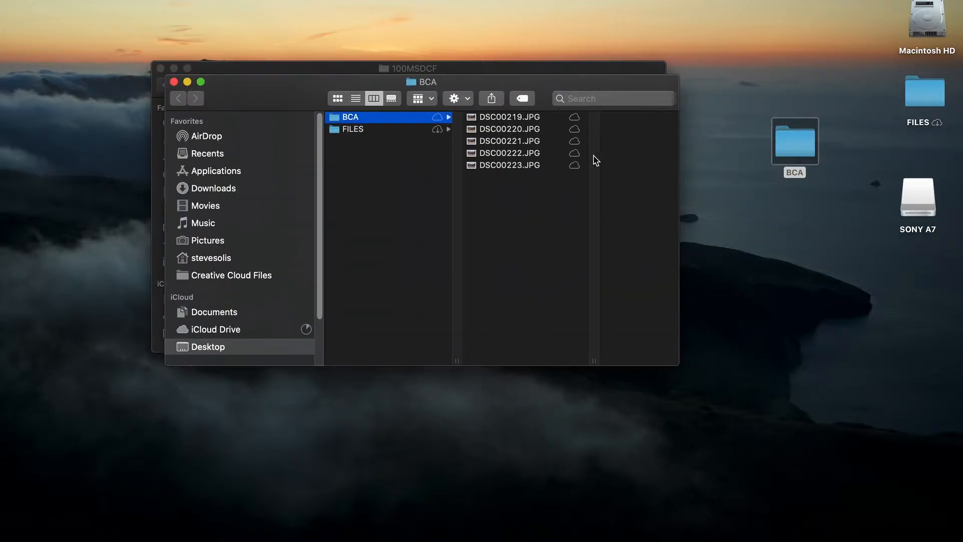
left_click_drag(551, 83, 691, 144)
left_click(663, 190)
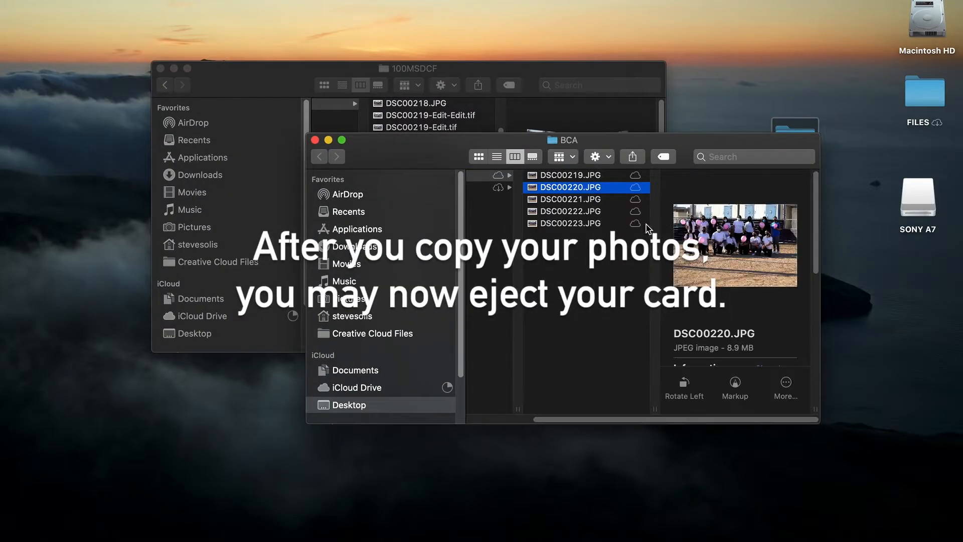
key("Down")
key("Down")
key("Down")
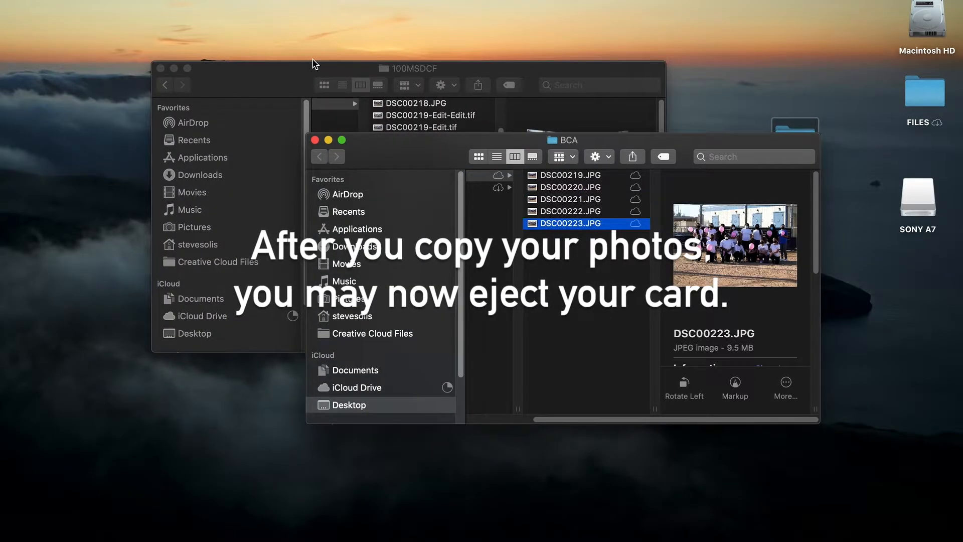
Step: Close the card's 100MSDCF window and reposition the BCA window so it no longer covers the desktop folder
right_click(166, 69)
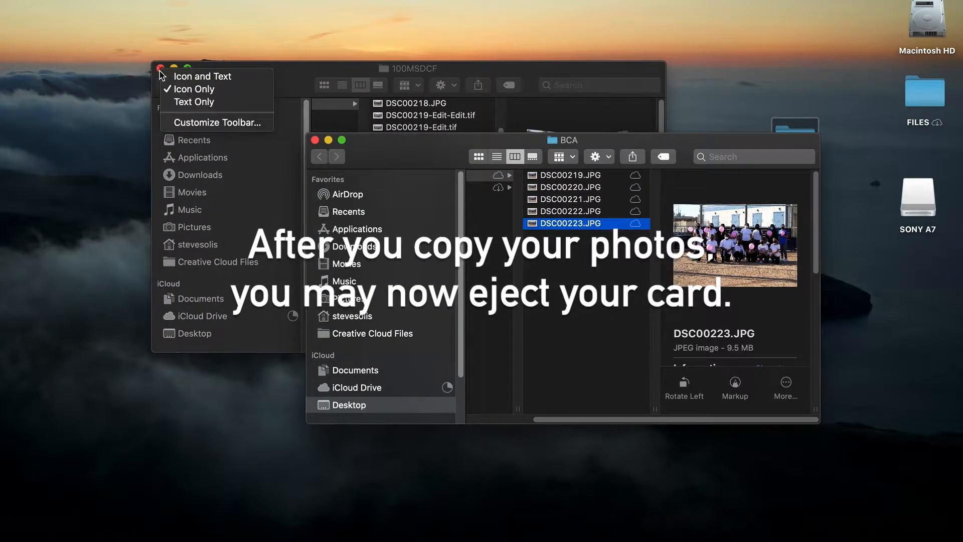
left_click(383, 58)
left_click(174, 68)
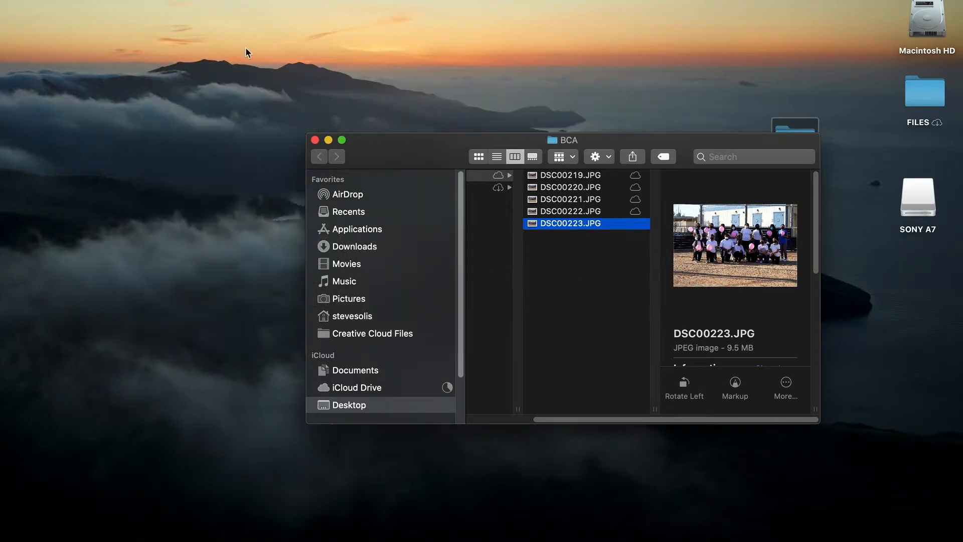
left_click(910, 203)
mouse_move(916, 199)
left_mouse_down()
mouse_move(898, 511)
mouse_move(914, 189)
left_mouse_up()
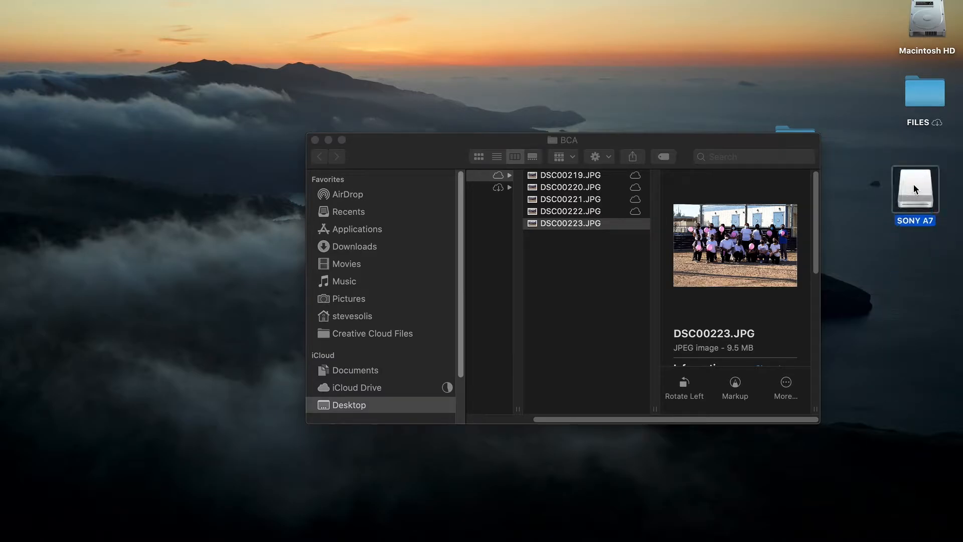
left_click_drag(687, 142, 629, 115)
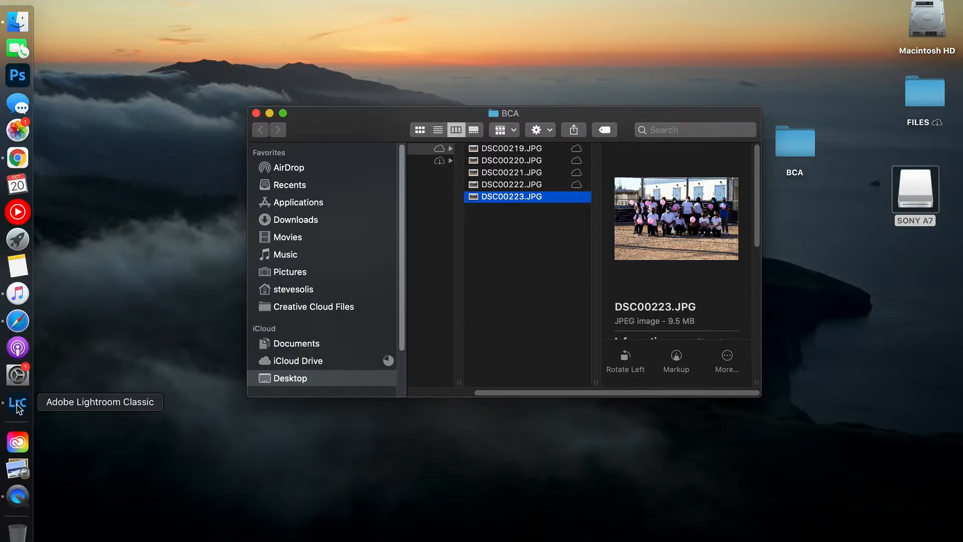
Step: Switch to Adobe Lightroom Classic and start importing photos and video
left_click(18, 404)
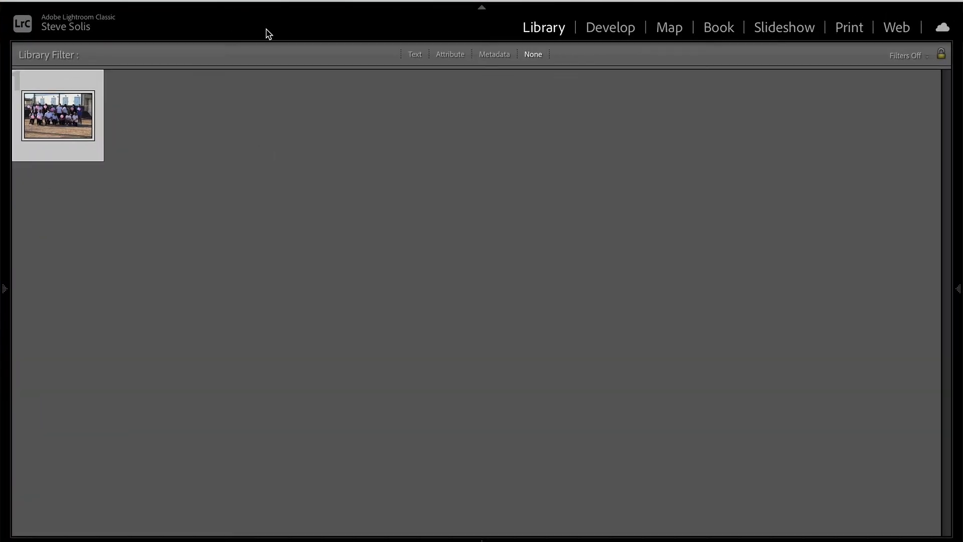
left_click(137, 0)
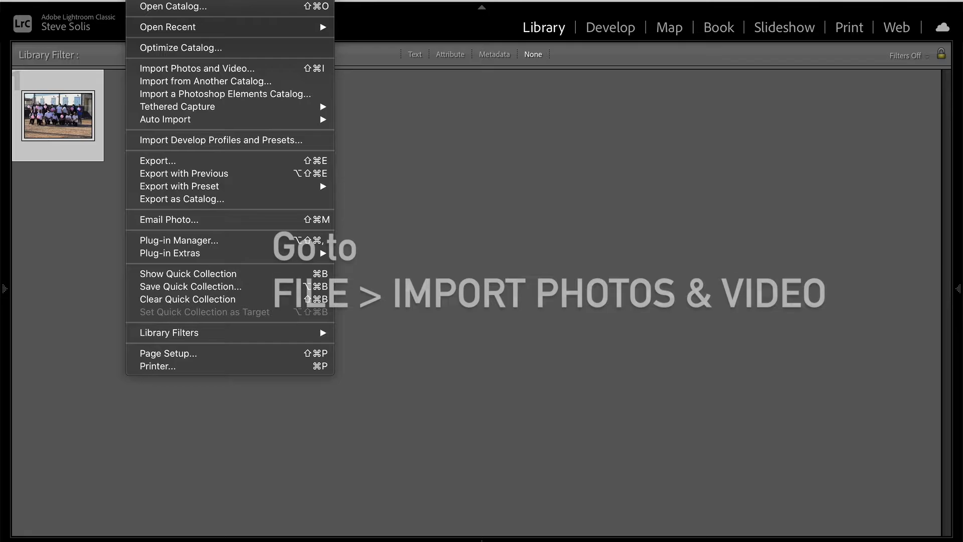
left_click(176, 68)
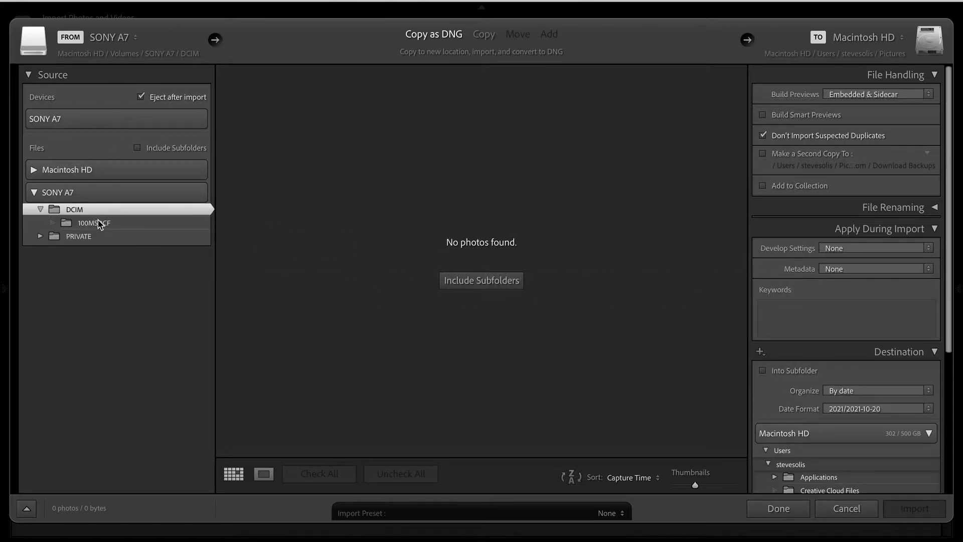
Step: Choose the BCA folder on the Macintosh HD desktop as the import source and import all its photos
left_click(34, 170)
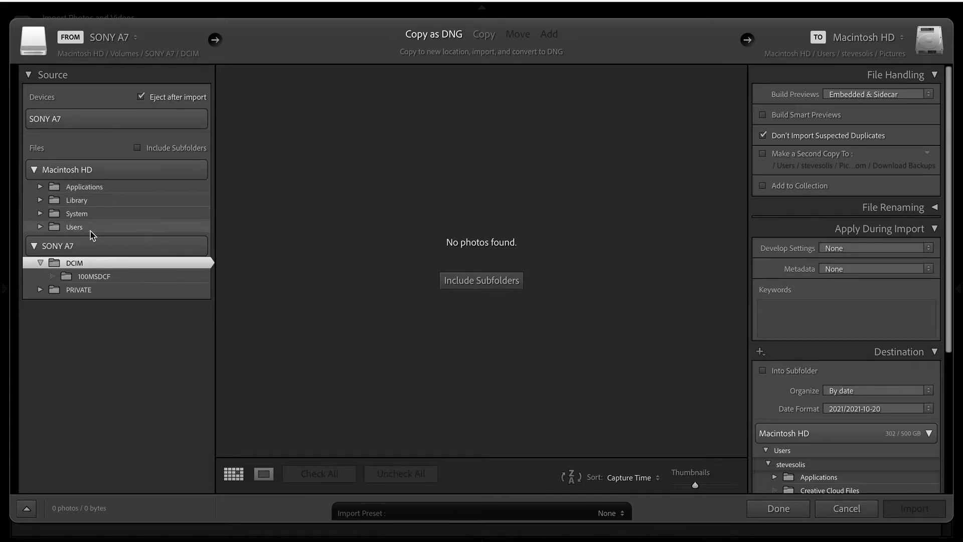
left_click(41, 227)
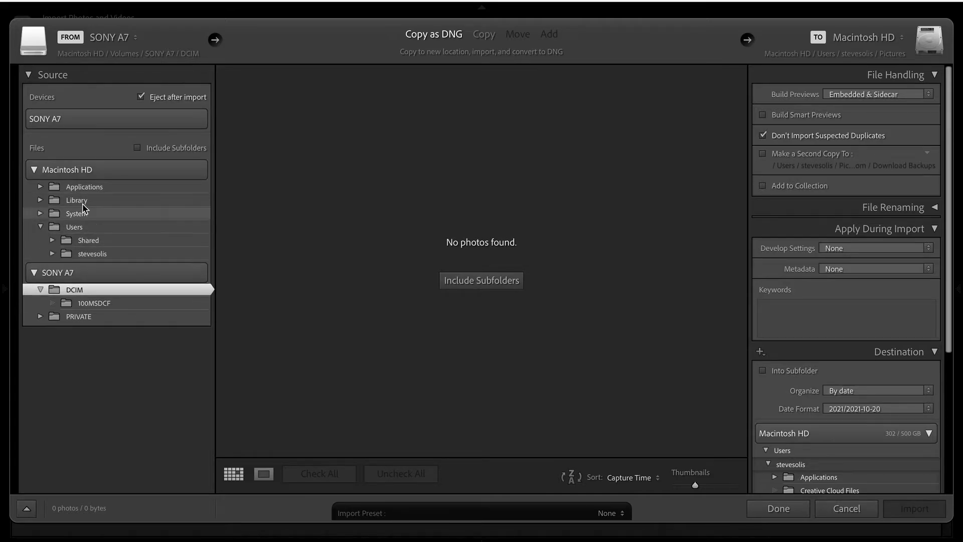
left_click(157, 259)
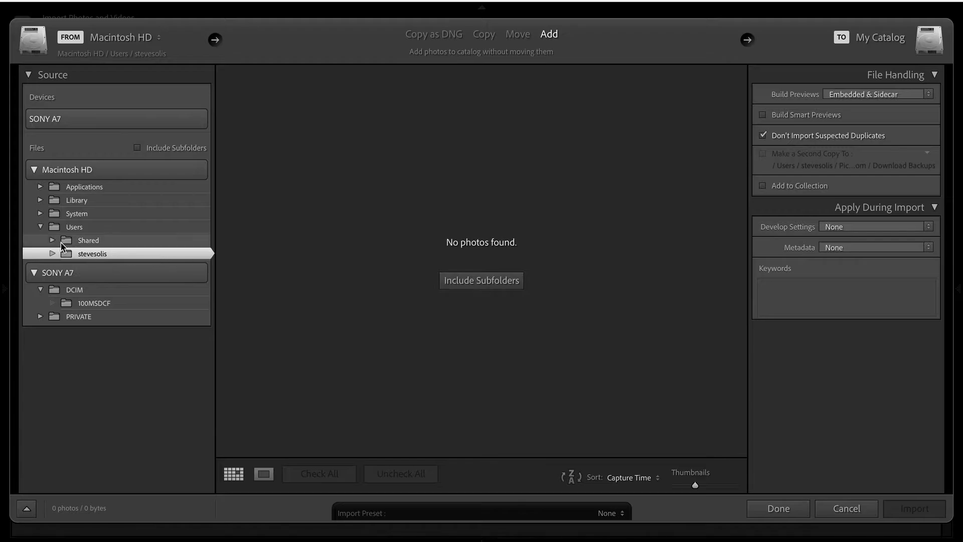
left_click(53, 255)
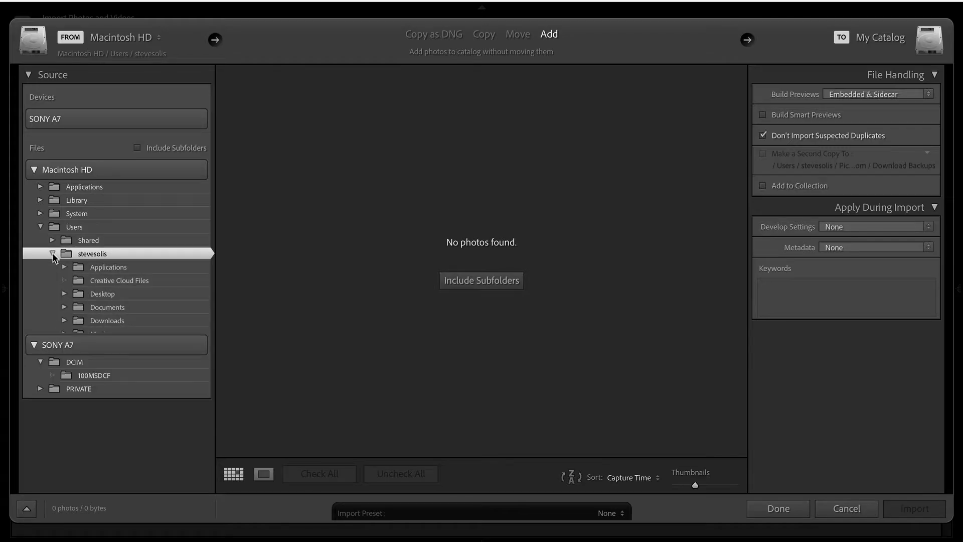
left_click(97, 294)
left_click(65, 295)
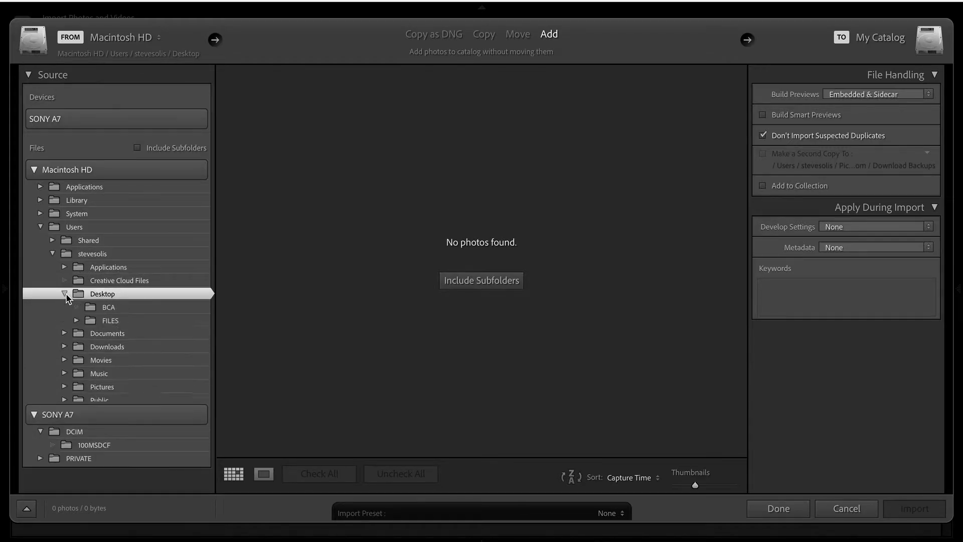
left_click(110, 308)
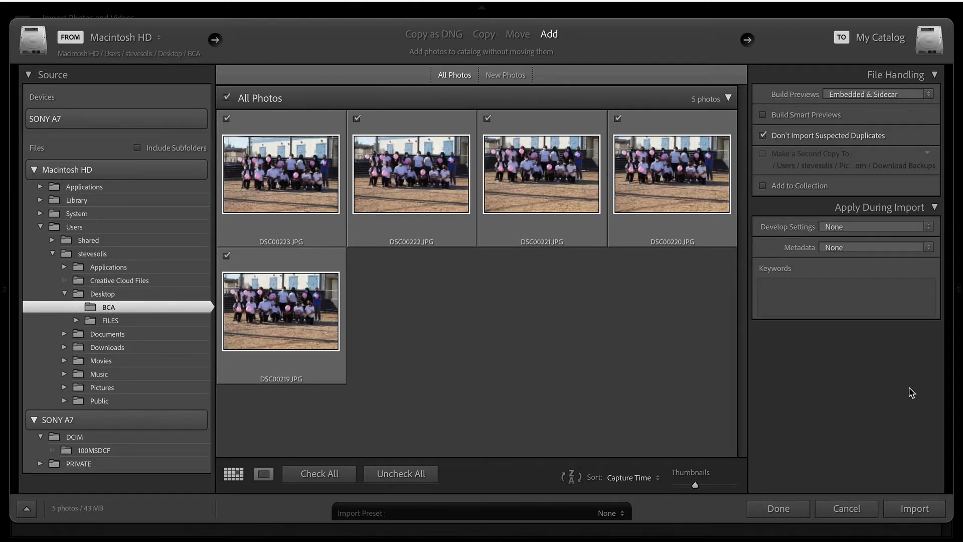
left_click(906, 511)
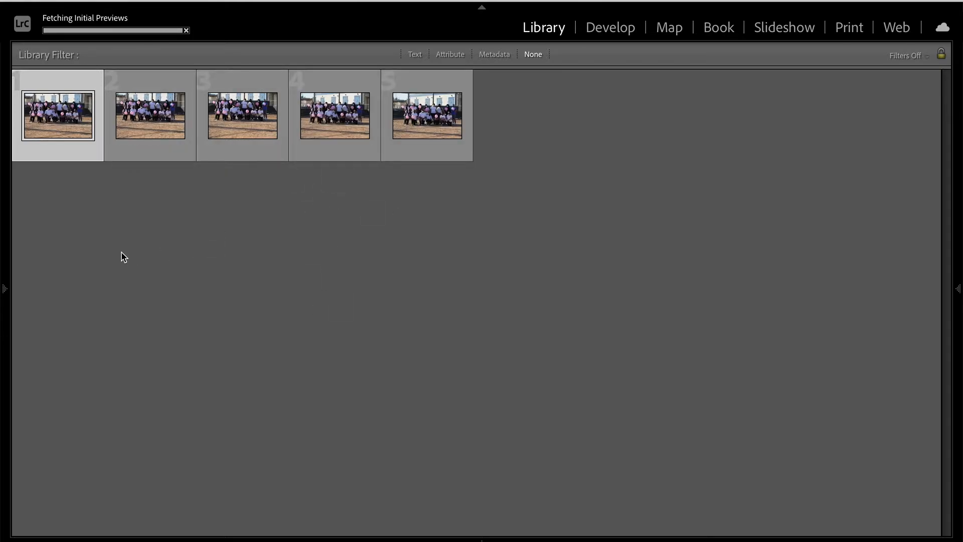
Step: Show both side panels and page through the imported photos in enlarged view, from the first to the last
left_click(6, 290)
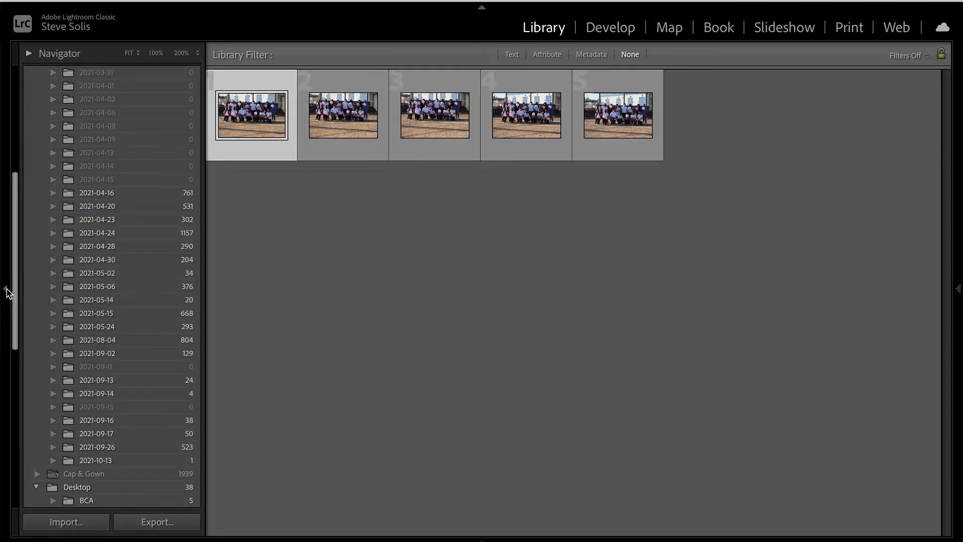
left_click(958, 289)
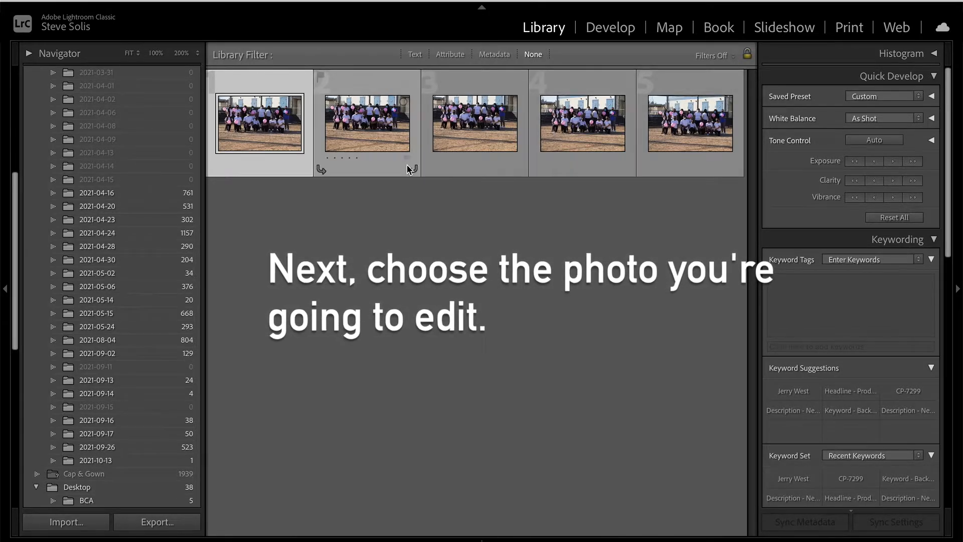
double_click(269, 128)
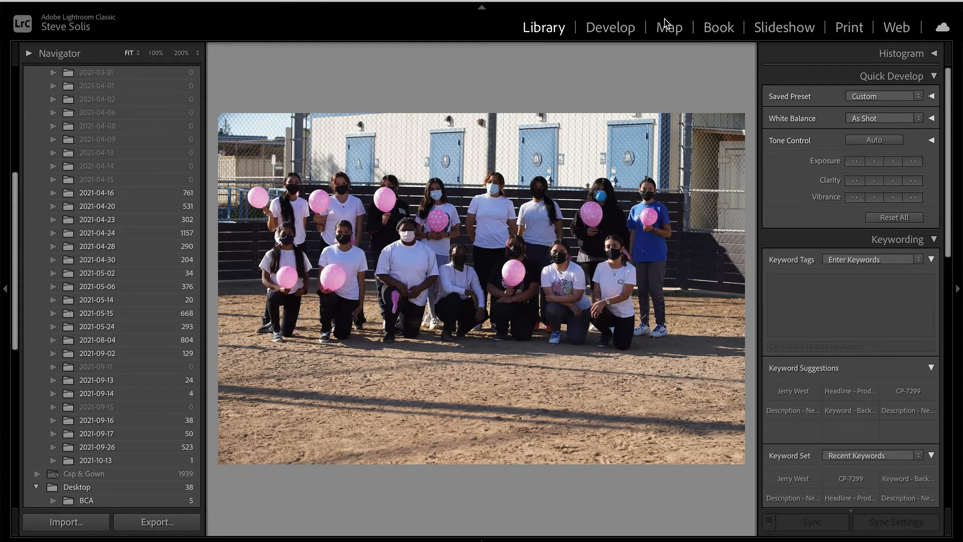
key("Right")
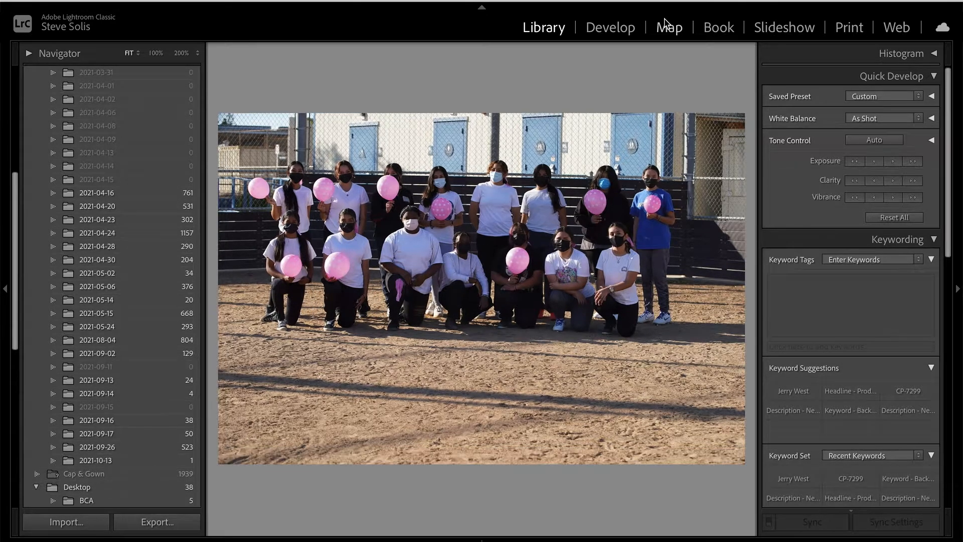
key("Right")
key("Right")
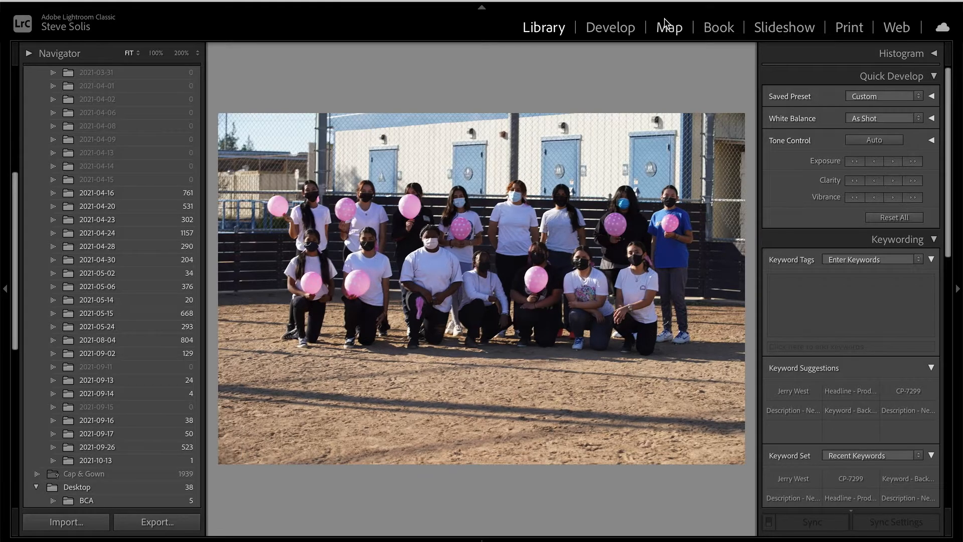
key("Right")
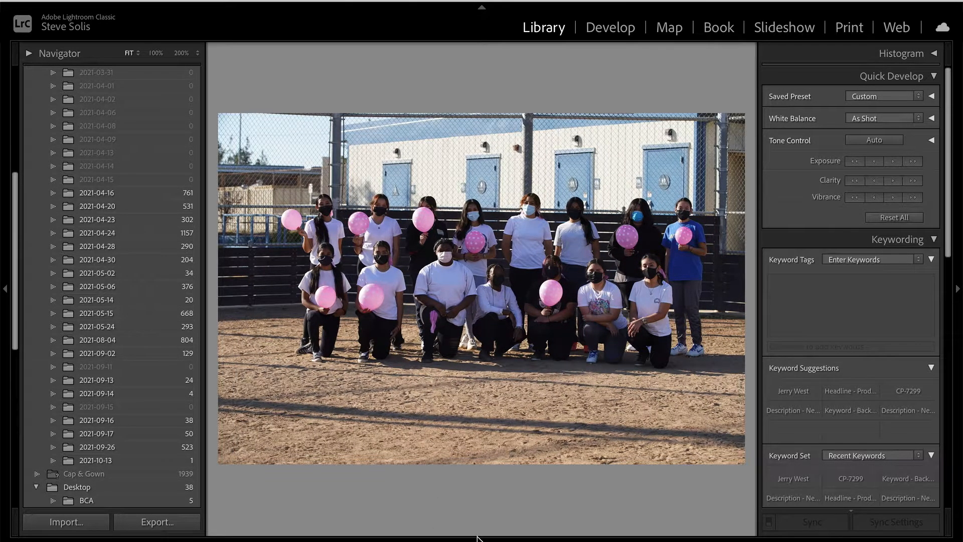
Step: Show the filmstrip and select the second photo, DSC00220.JPG, in the grid view
left_click(479, 538)
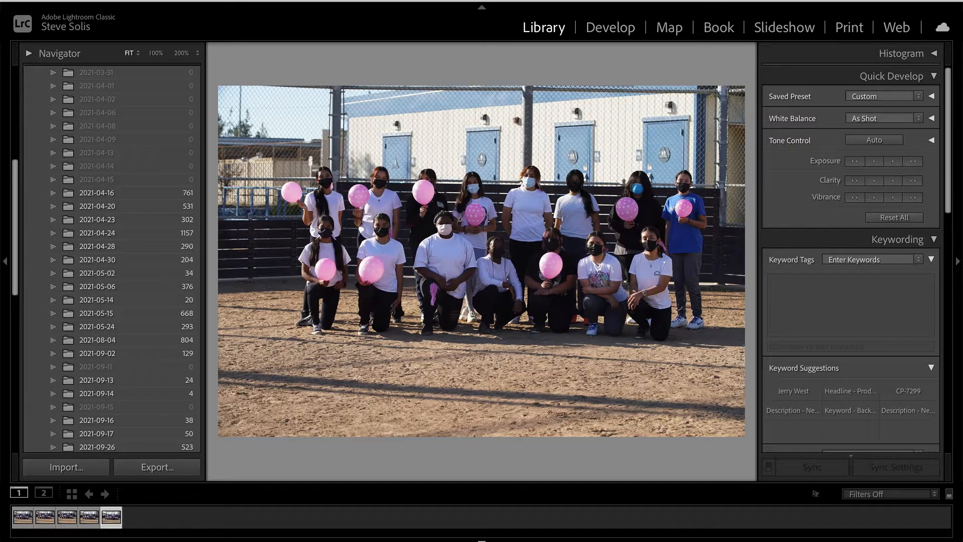
left_click(72, 494)
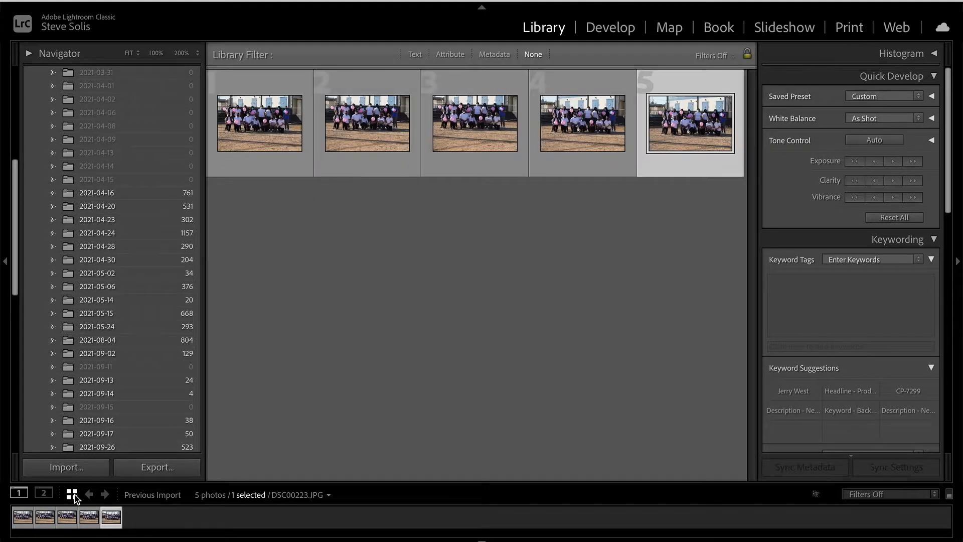
left_click(30, 518)
left_click(51, 519)
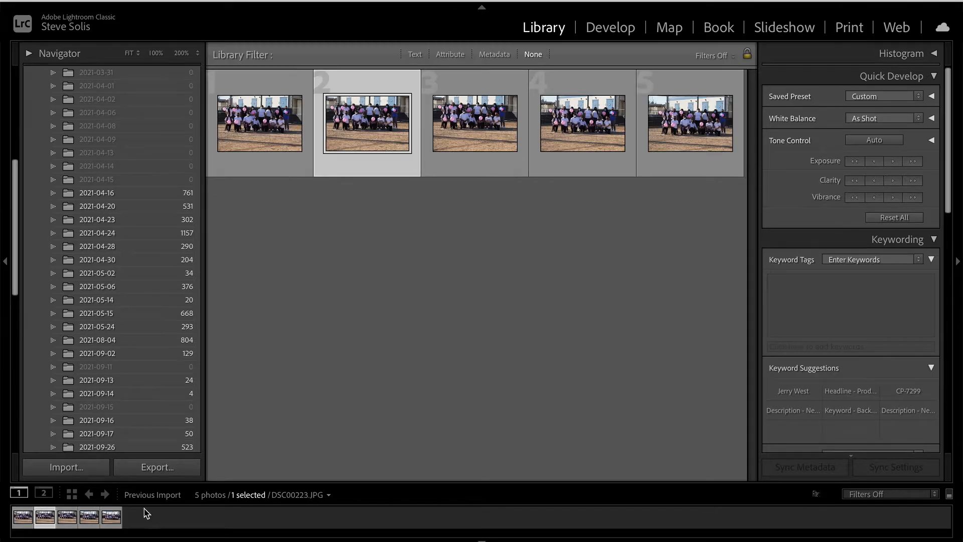
Step: Examine DSC00220.JPG at Fit, 100% and Fill zoom, hiding the folder list to give the photo more room
left_click(131, 54)
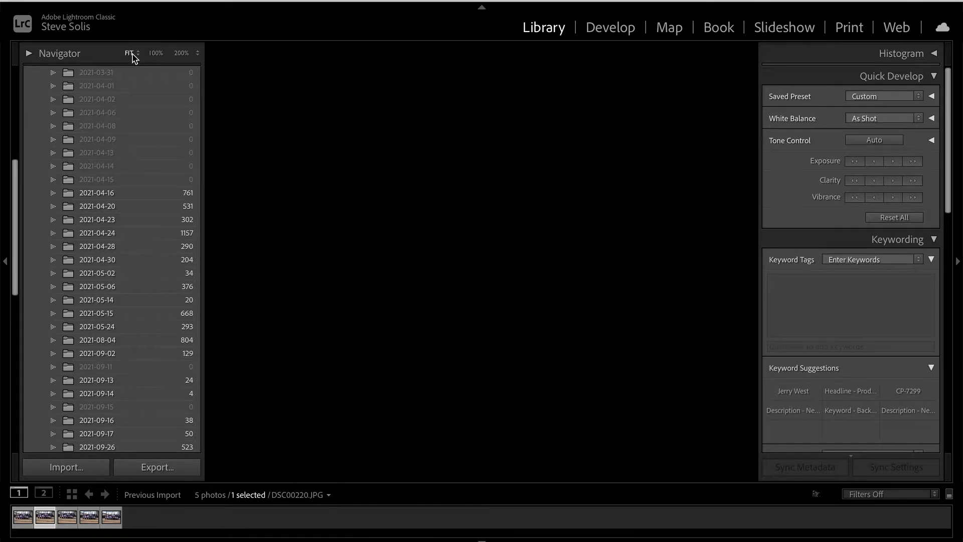
left_click(154, 57)
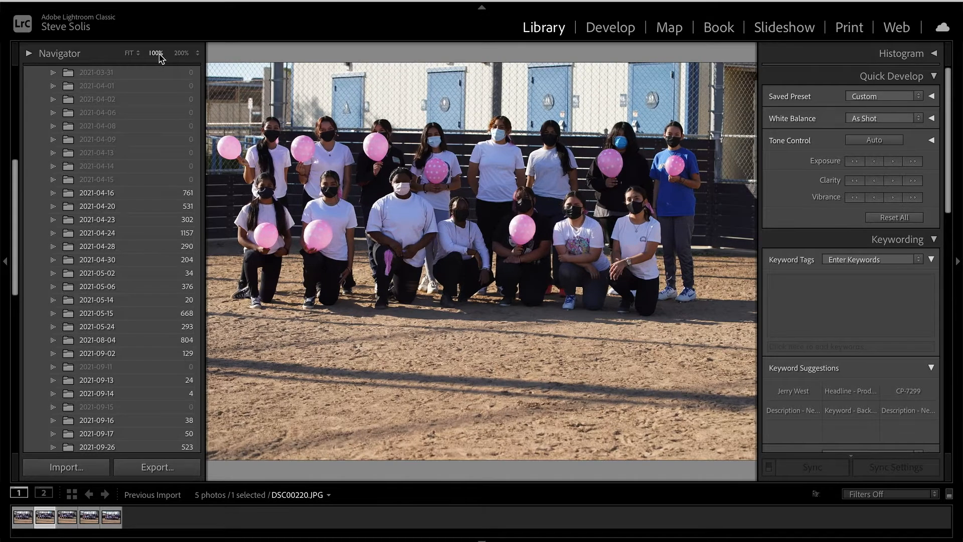
left_click(137, 53)
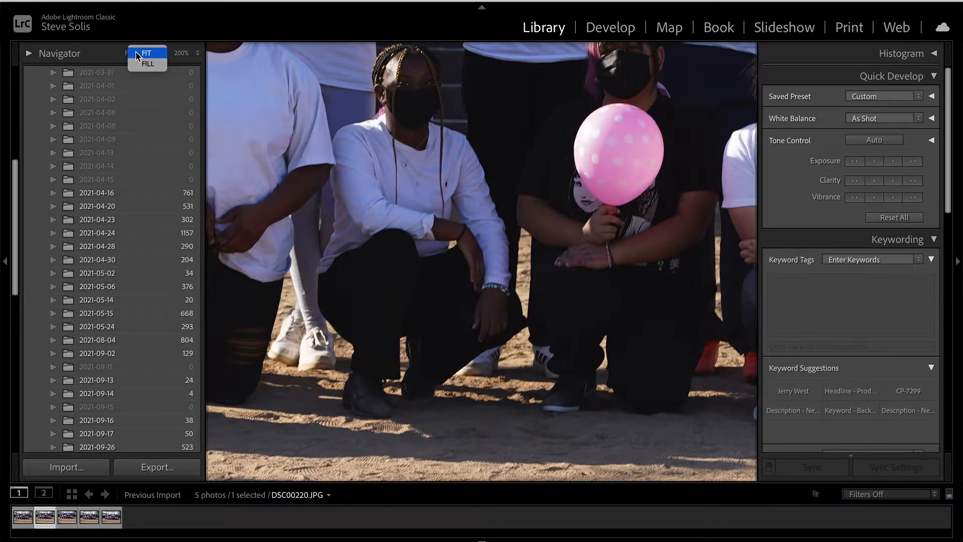
left_click(140, 68)
left_click(129, 54)
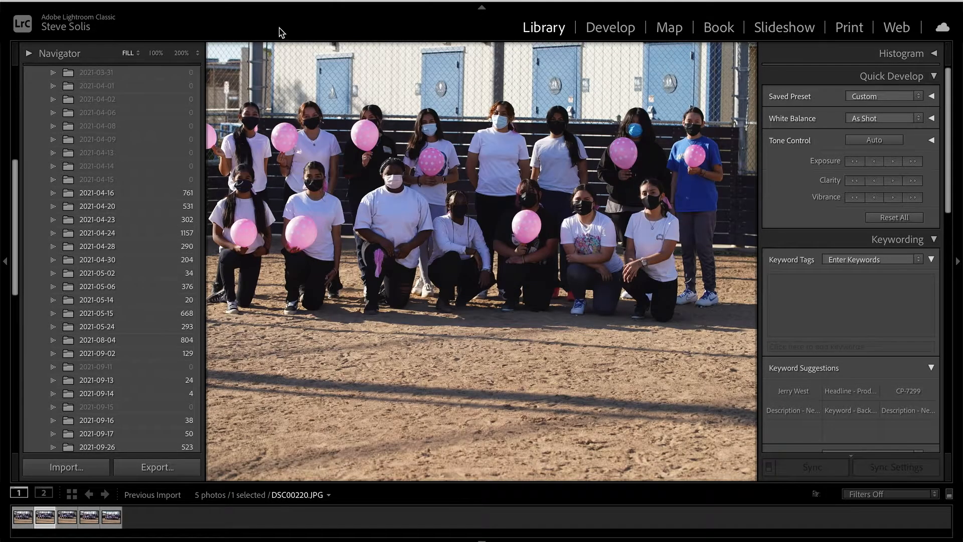
left_click(6, 262)
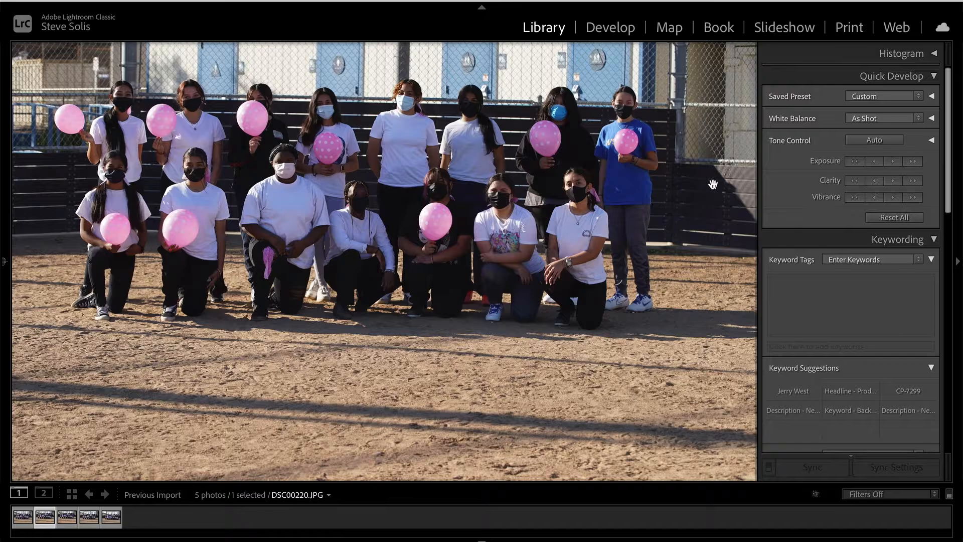
left_click_drag(684, 131, 692, 247)
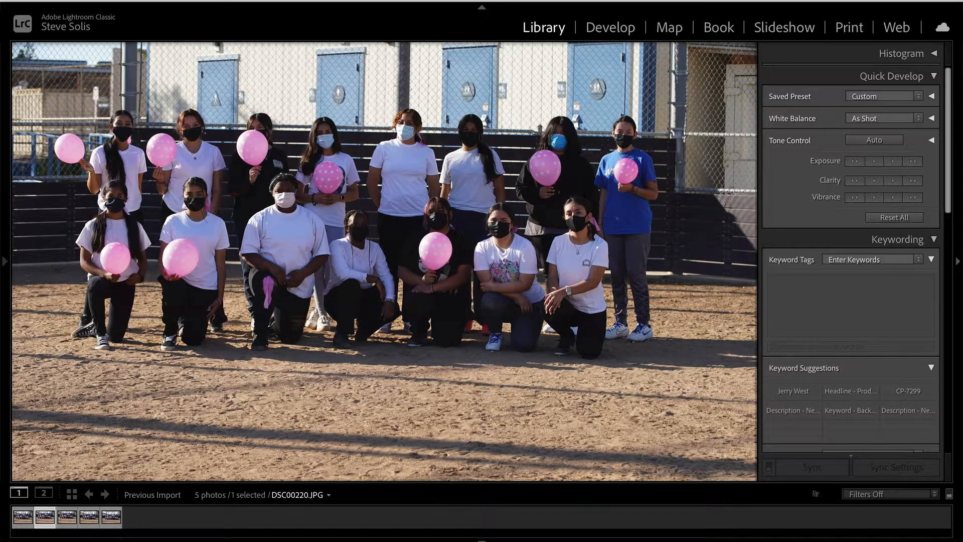
Step: Open the third photo, DSC00221.JPG, in the Develop module and bring the whole group into view
left_click(68, 517)
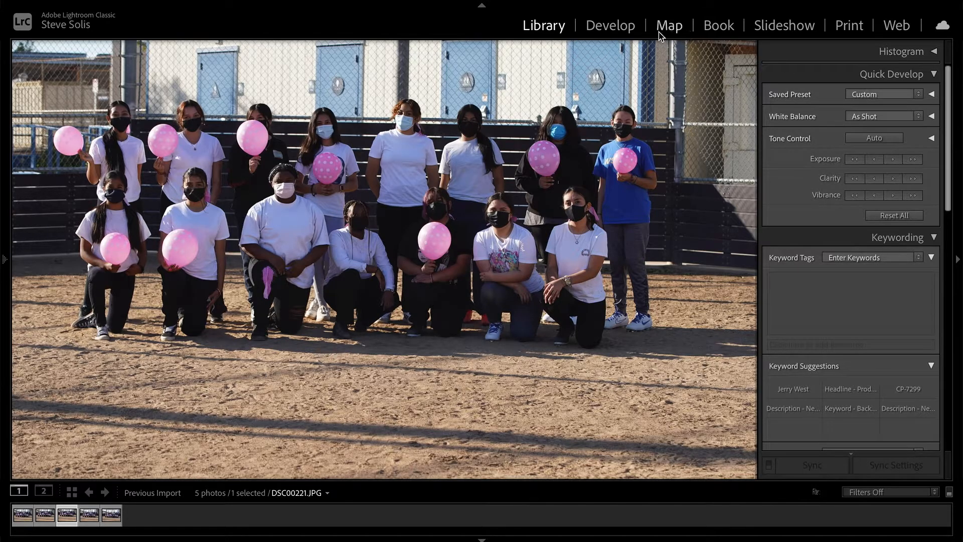
left_click(627, 30)
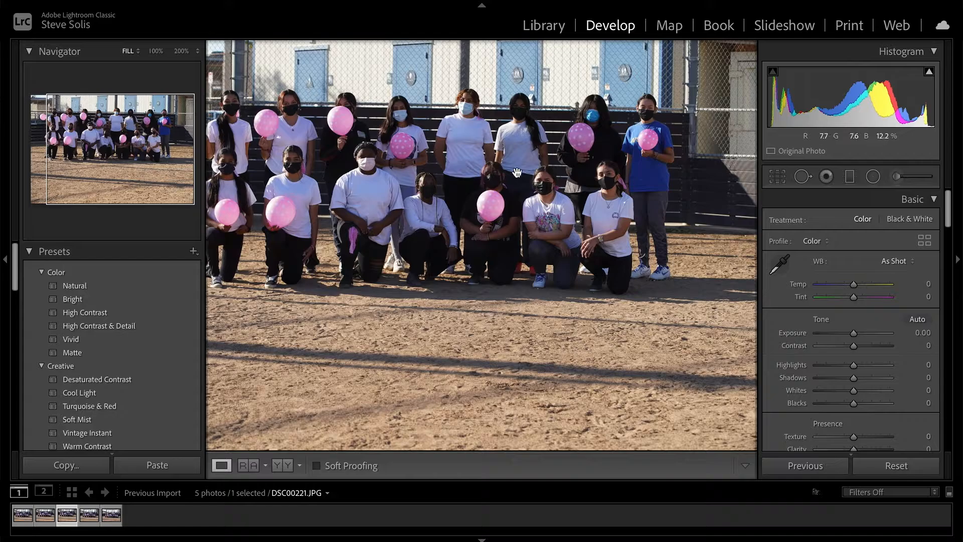
left_click_drag(473, 171, 533, 234)
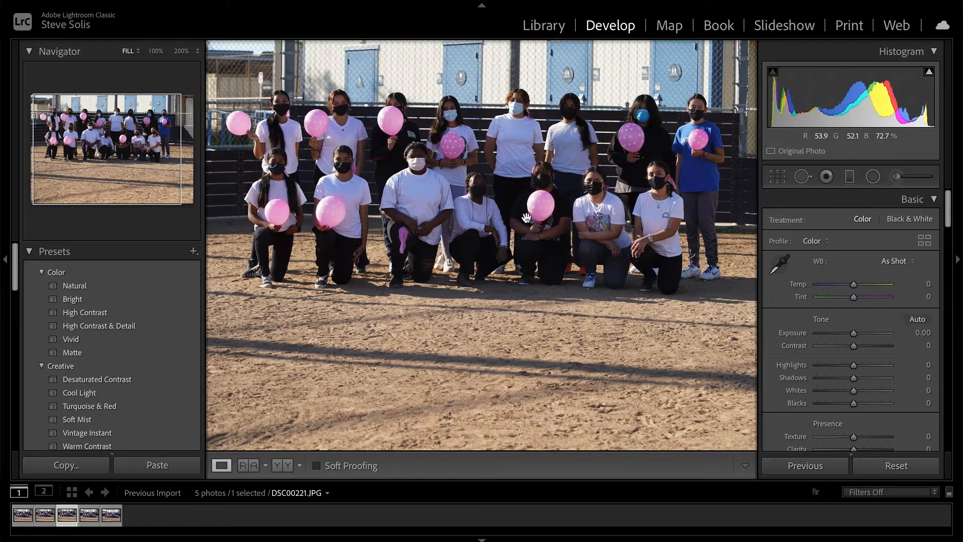
Step: Crop DSC00221.JPG closer around the group by trimming the empty ground and both sides, and fit the result in view
left_click(777, 178)
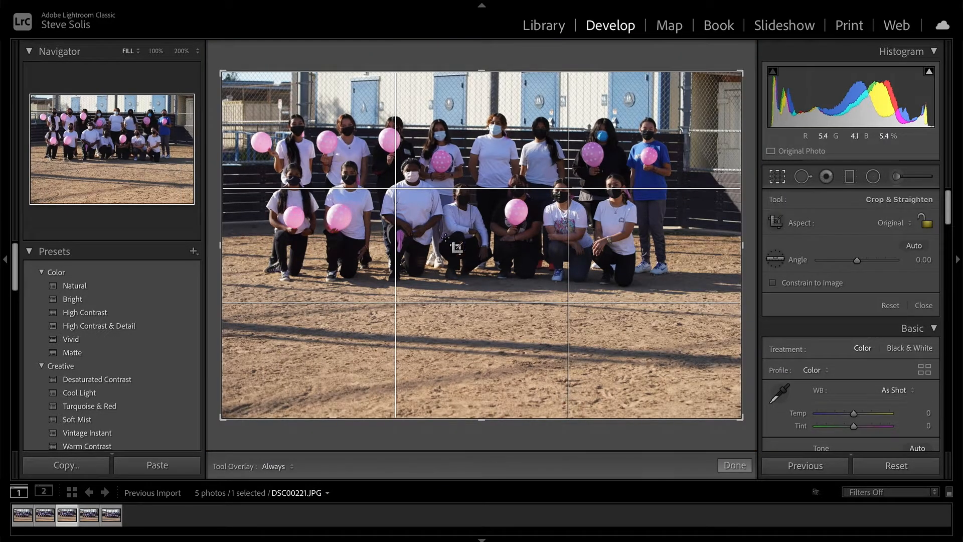
left_click_drag(482, 418, 486, 365)
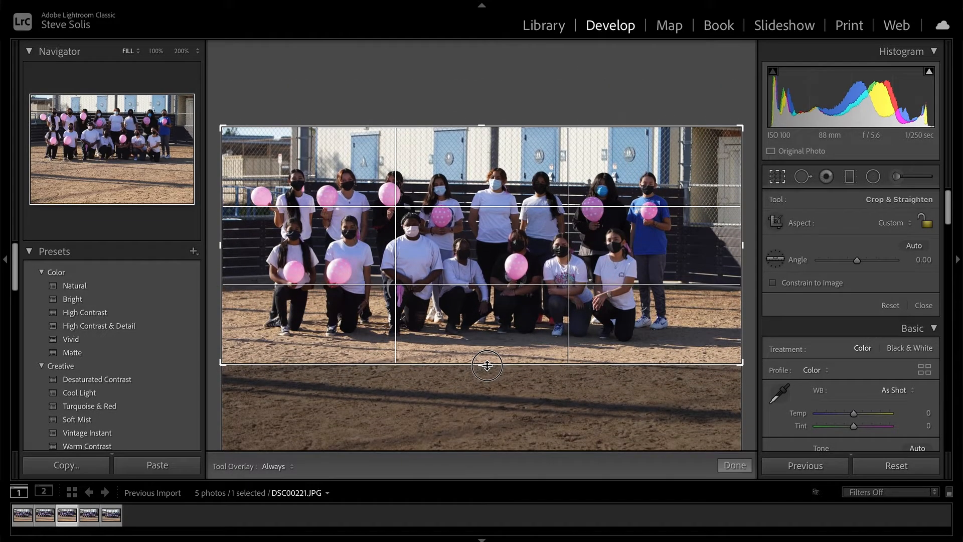
left_click_drag(741, 241, 720, 242)
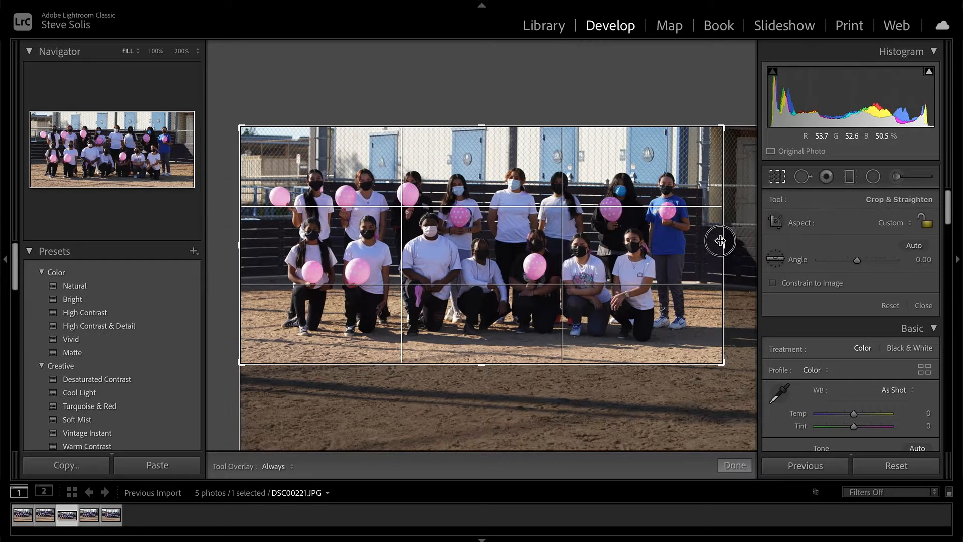
left_click_drag(244, 244, 249, 241)
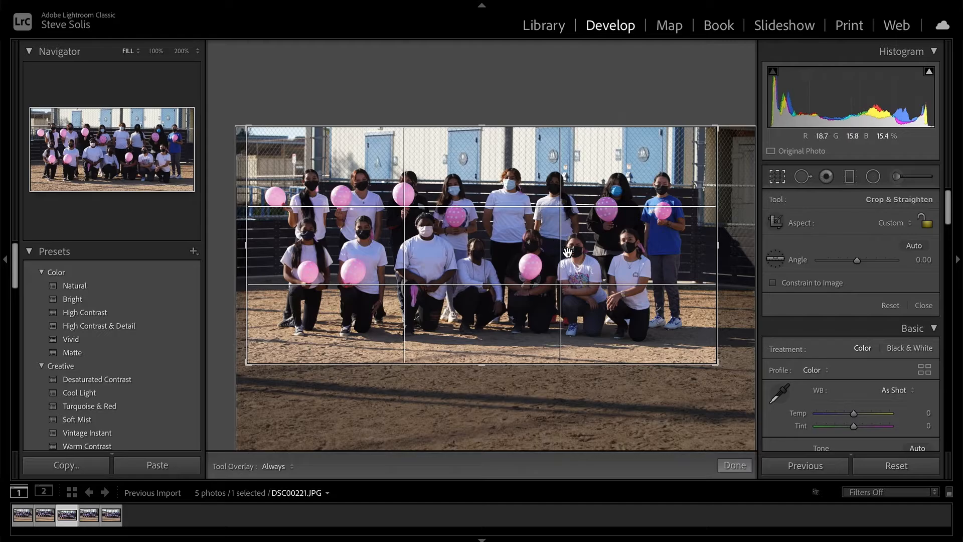
left_click(733, 463)
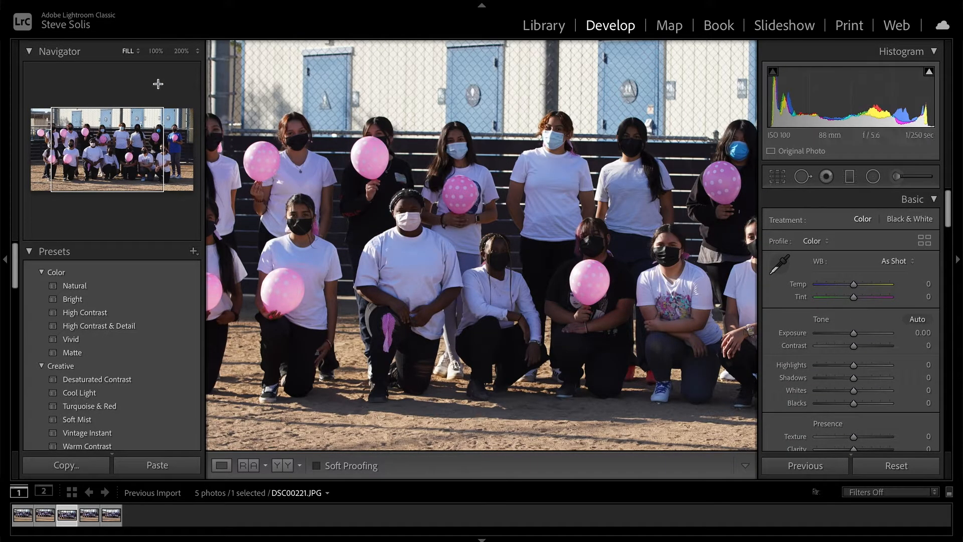
left_click(139, 52)
left_click(141, 42)
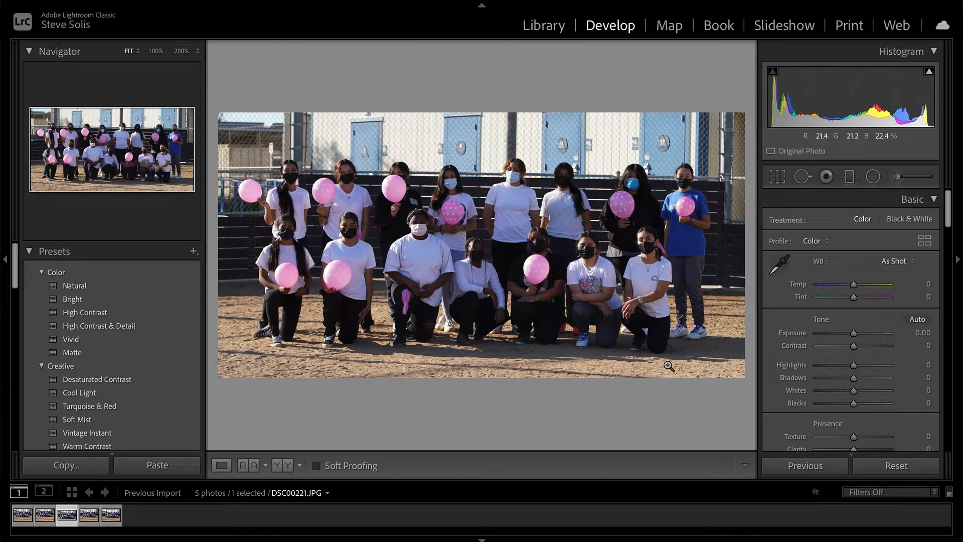
Step: Collapse the Basic, Tone Curve, HSL/Color, Color Grading, Detail and Lens Corrections sections of the Develop settings
left_click(928, 200)
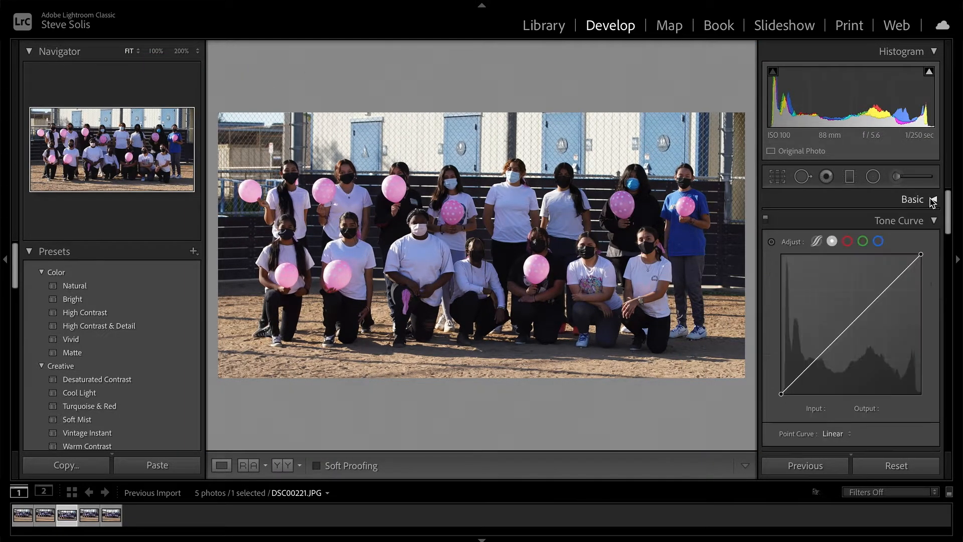
left_click(933, 221)
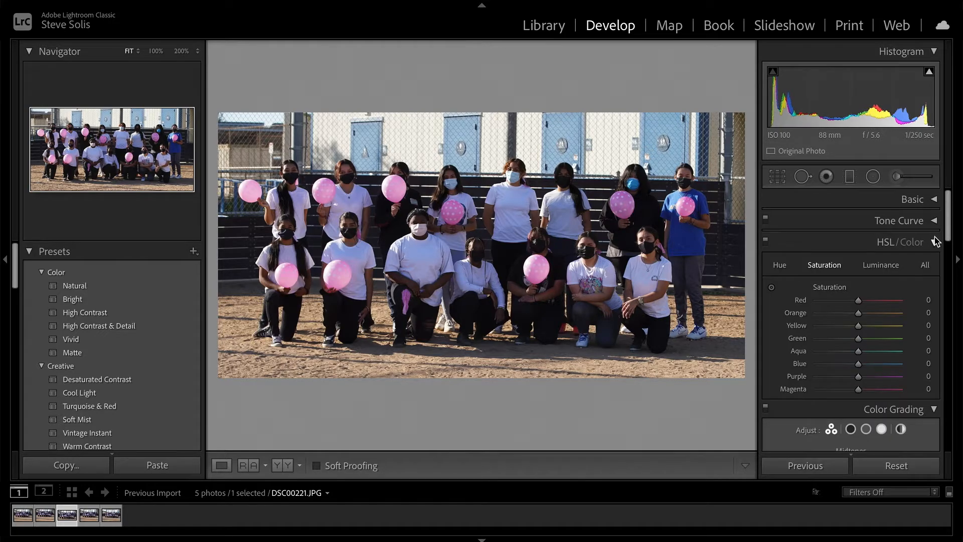
left_click(934, 243)
left_click(934, 263)
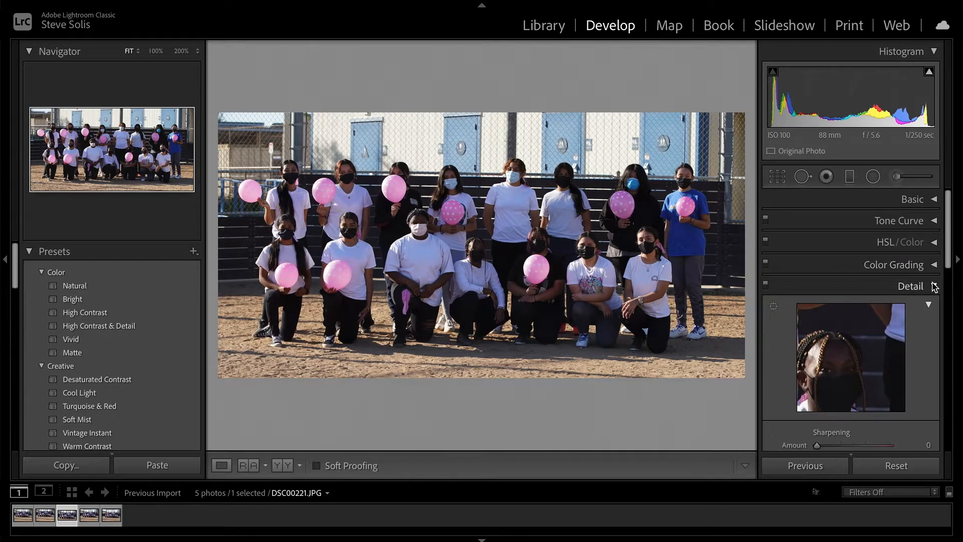
left_click(934, 285)
left_click(934, 309)
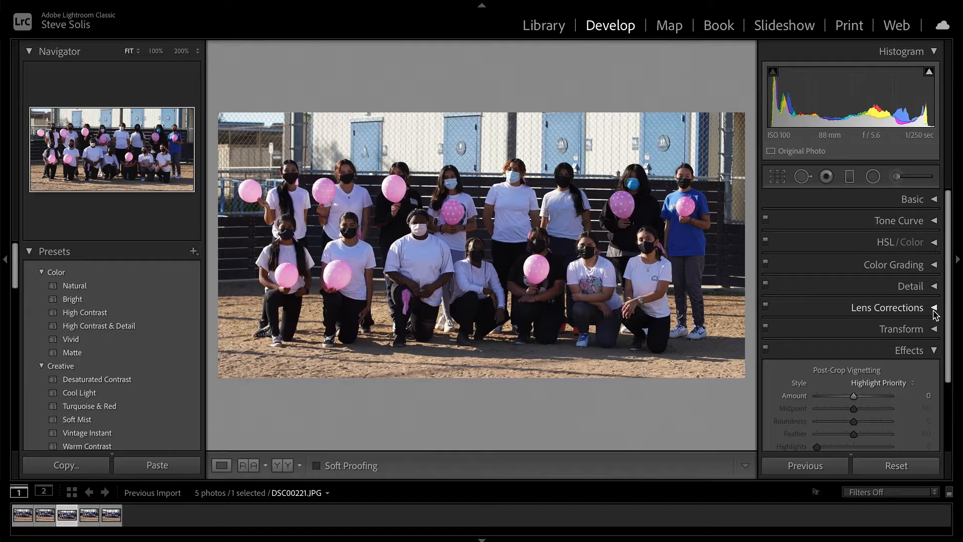
Step: Collapse the Effects section and show the Saturation controls of the HSL/Color section
left_click(934, 351)
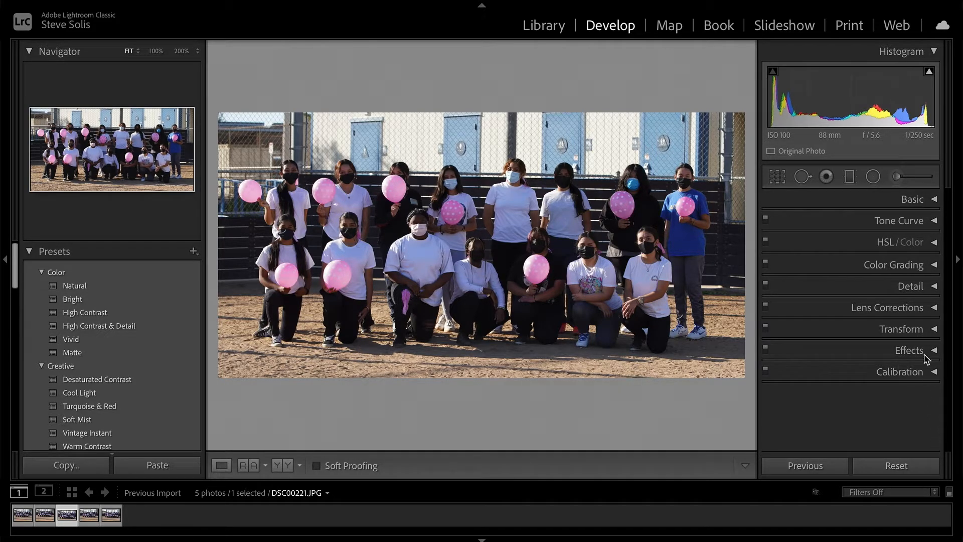
left_click(934, 243)
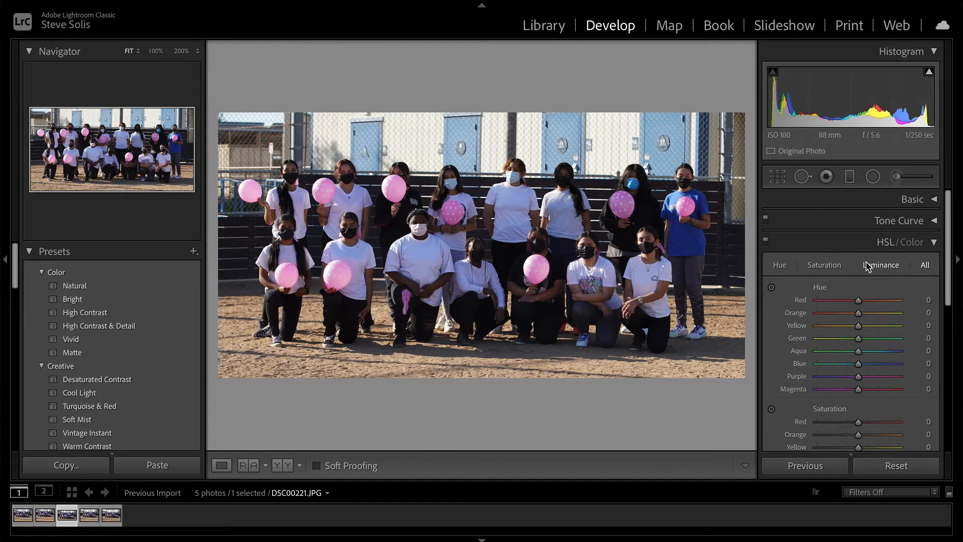
left_click(782, 269)
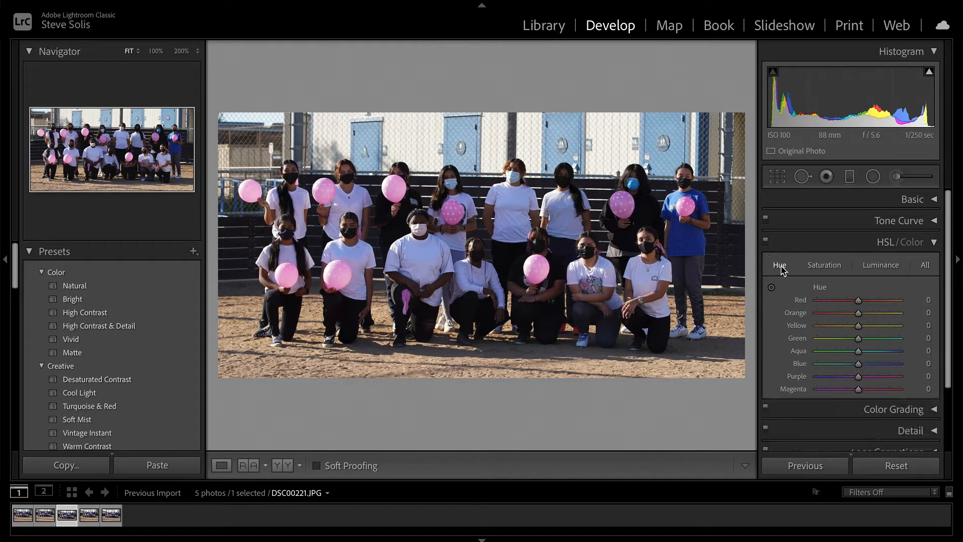
left_click(816, 269)
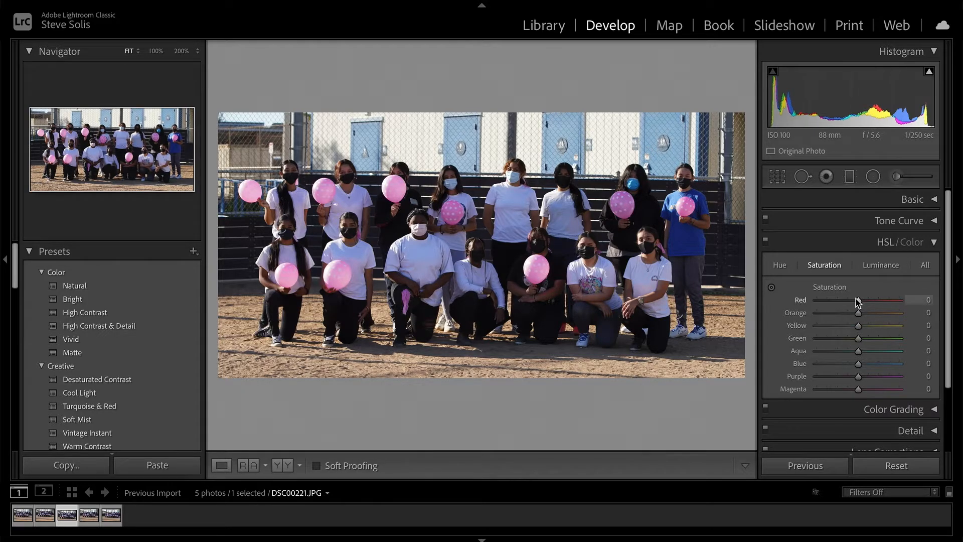
Step: Set the HSL saturation to -100 for Red, Orange, Yellow, Green and Purple, -97 for Aqua, -99 for Blue and -98 for Magenta
left_click_drag(857, 299, 815, 300)
left_click(816, 313)
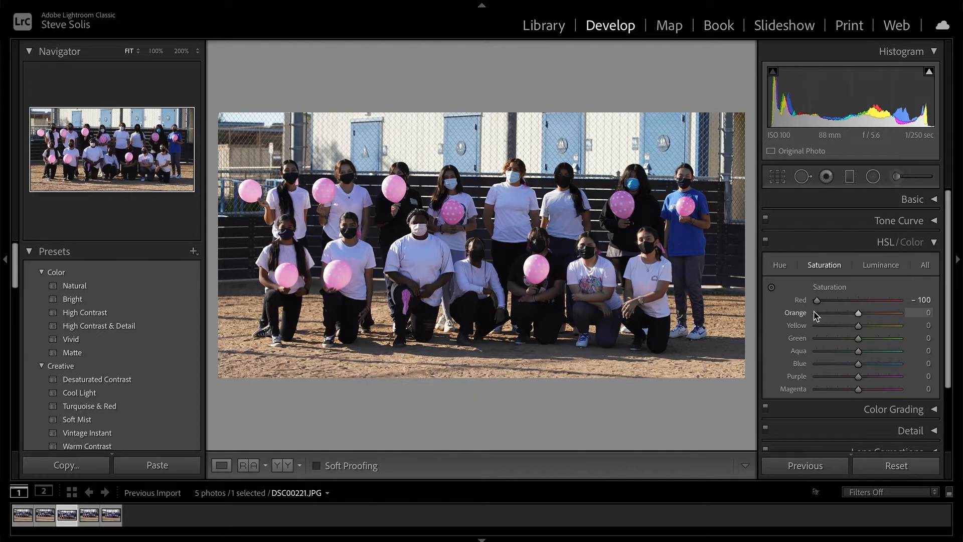
left_click(816, 325)
left_click(817, 338)
left_click(818, 350)
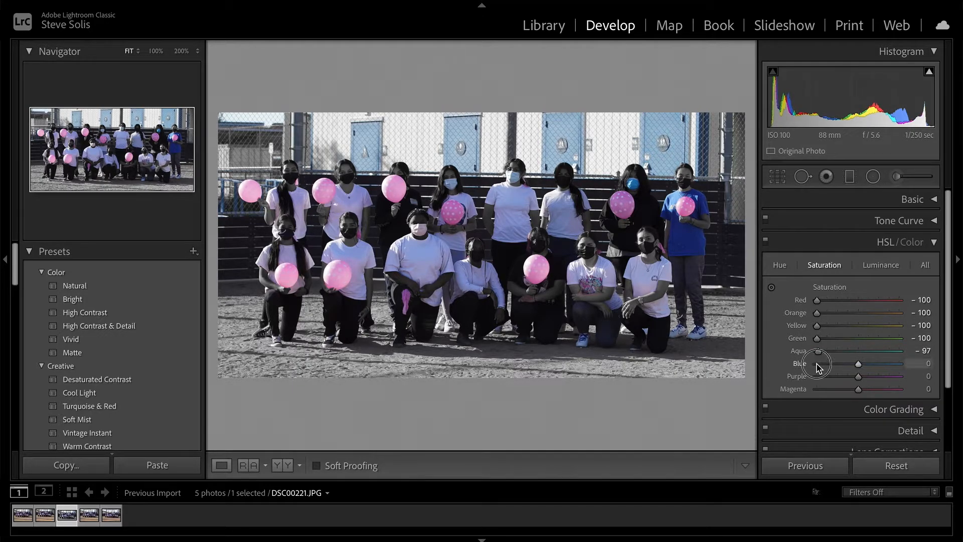
left_click(817, 363)
left_click(817, 376)
left_click(818, 388)
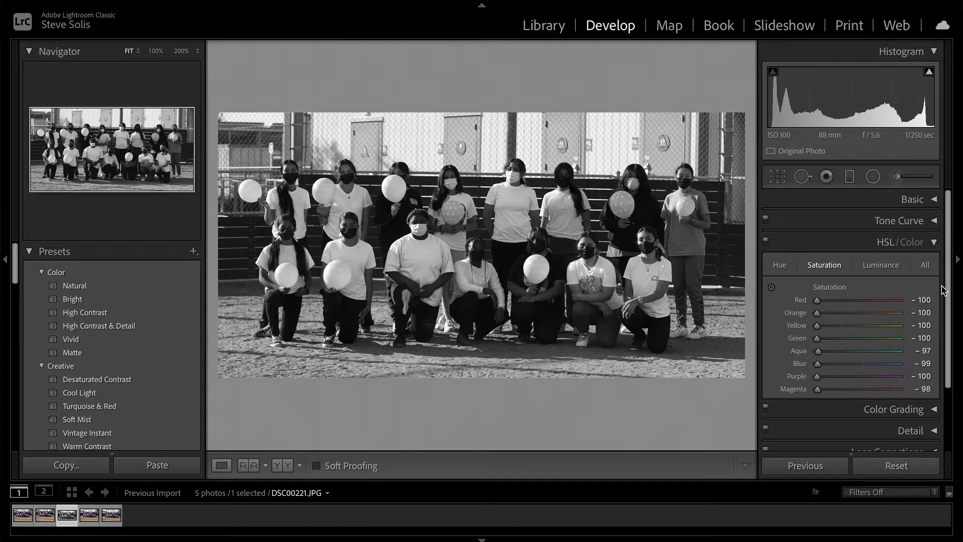
Step: Hide the presets side and bring the balloons' pink back with saturation at Red -9, Purple -24 and Magenta -21
mouse_move(946, 291)
left_mouse_down()
mouse_move(955, 349)
mouse_move(949, 290)
left_mouse_up()
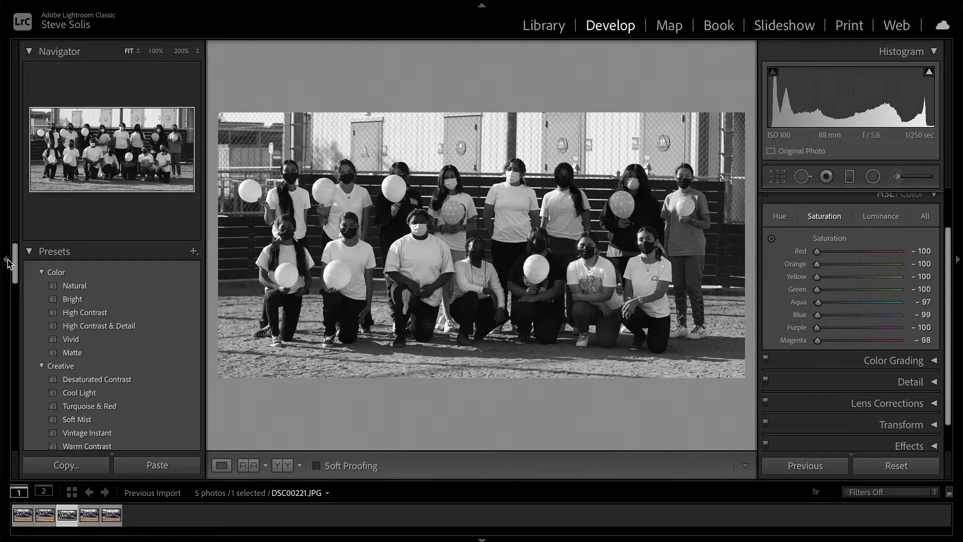
left_click(6, 260)
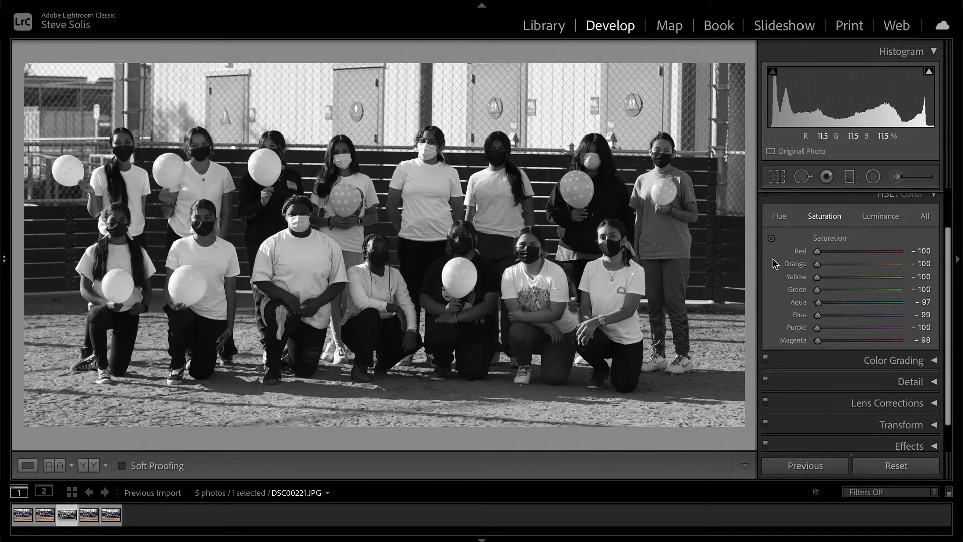
mouse_move(830, 331)
left_mouse_down()
mouse_move(861, 334)
mouse_move(847, 336)
left_mouse_up()
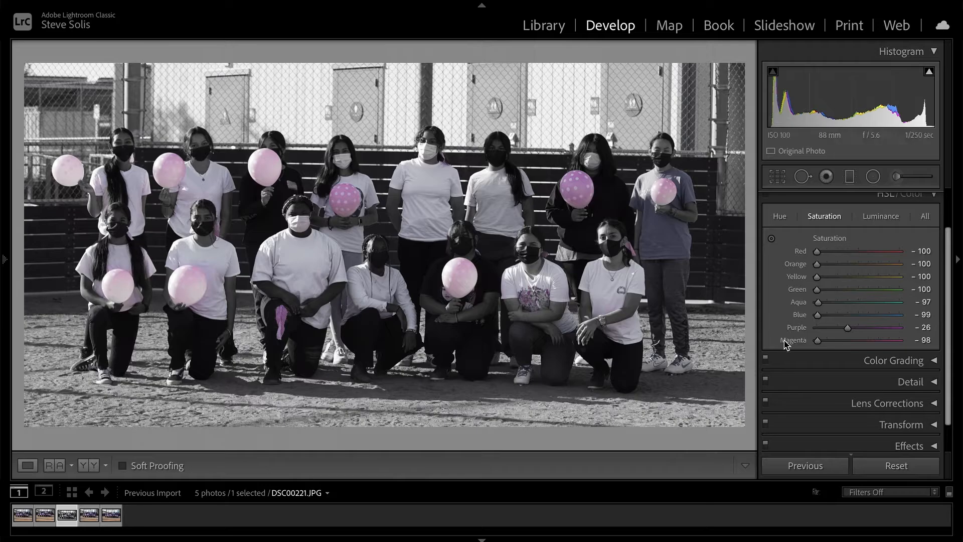
left_click(848, 340)
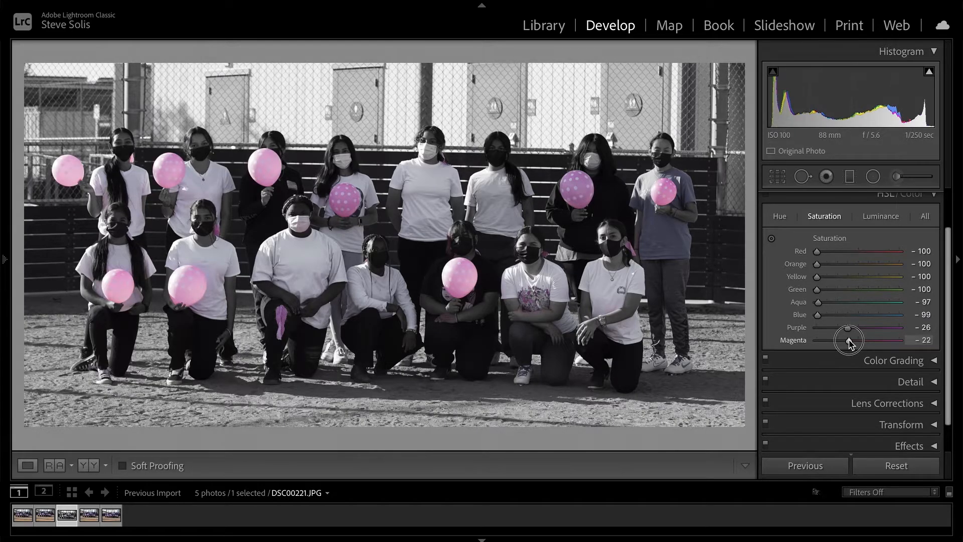
left_click(852, 252)
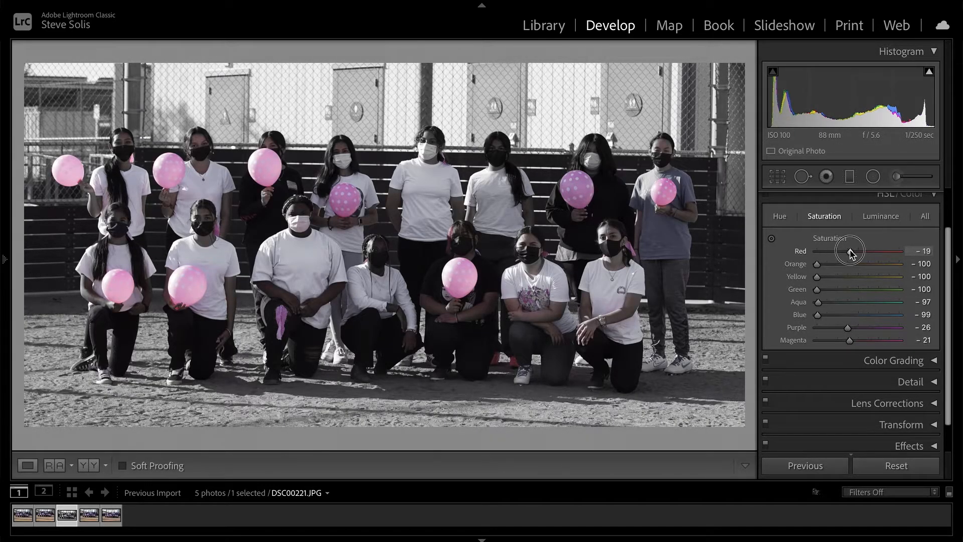
left_click_drag(853, 249, 850, 255)
left_click(848, 327)
left_click_drag(850, 328, 853, 328)
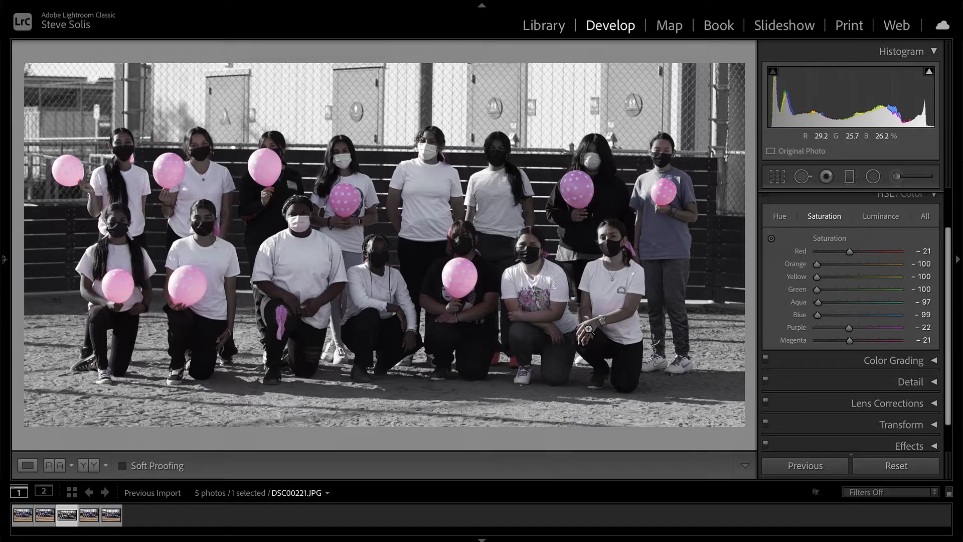
mouse_move(852, 253)
left_mouse_down()
mouse_move(902, 255)
mouse_move(859, 263)
left_mouse_up()
left_click_drag(872, 326, 847, 332)
Step: Zoom in on the kneeling people and set up the Adjustment Brush with Shadows at 0 and Saturation at -100
left_click(501, 266)
left_click_drag(476, 283, 490, 211)
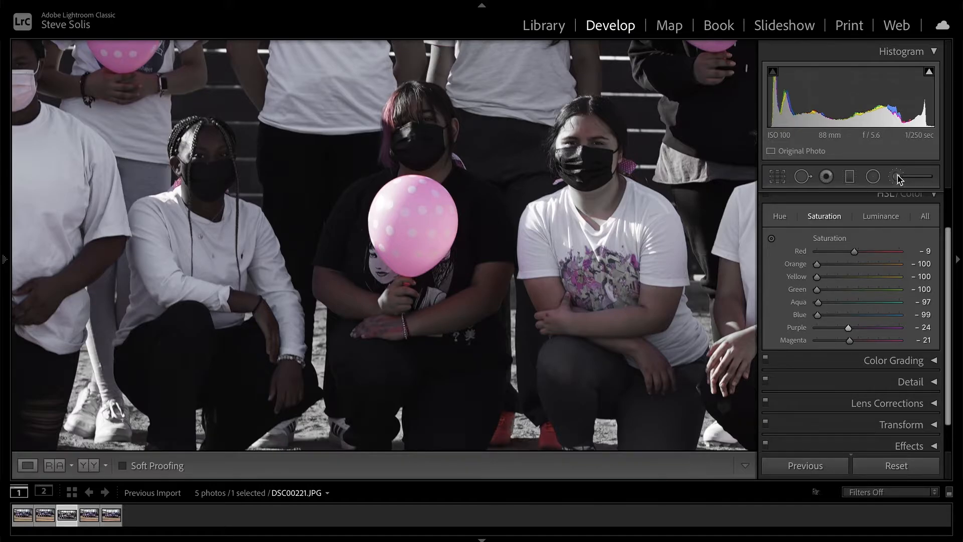
left_click(897, 177)
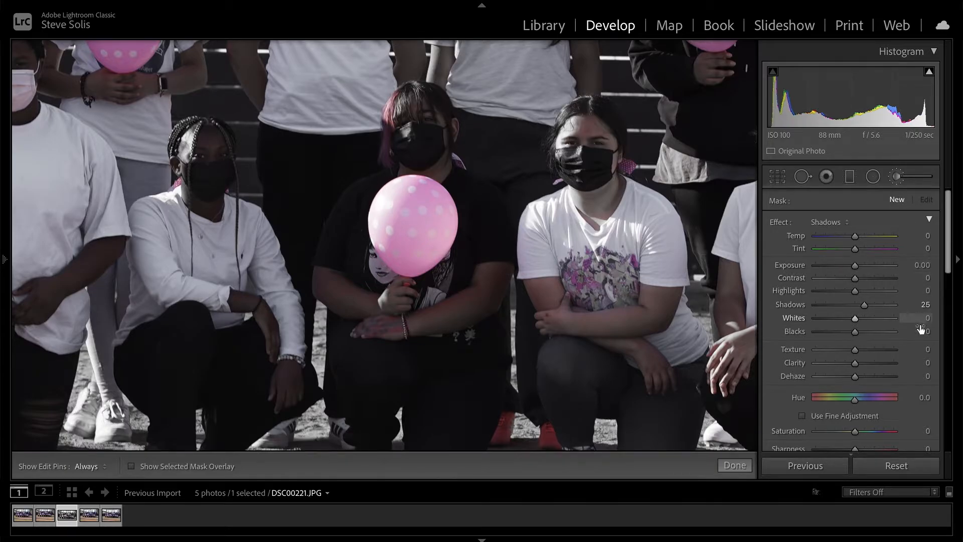
left_click(926, 306)
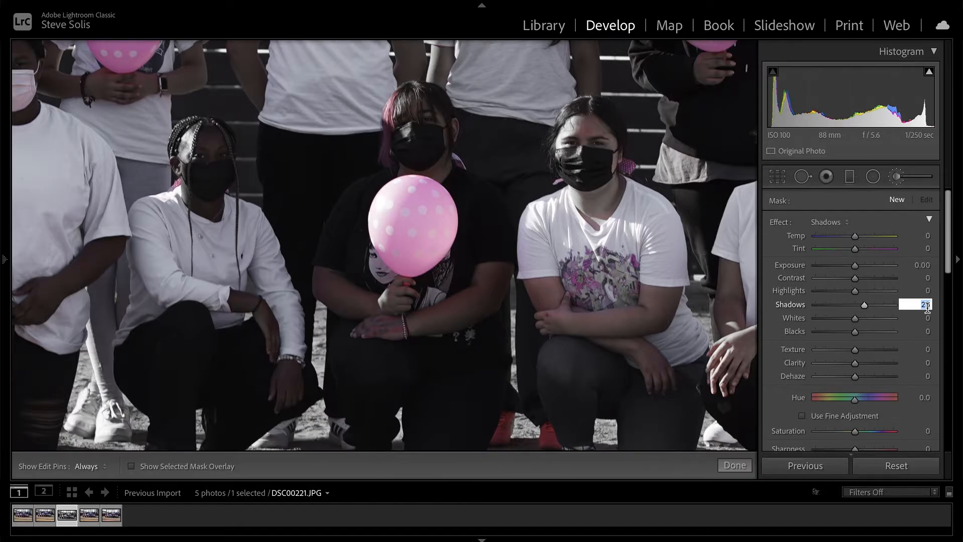
type("0")
key("Return")
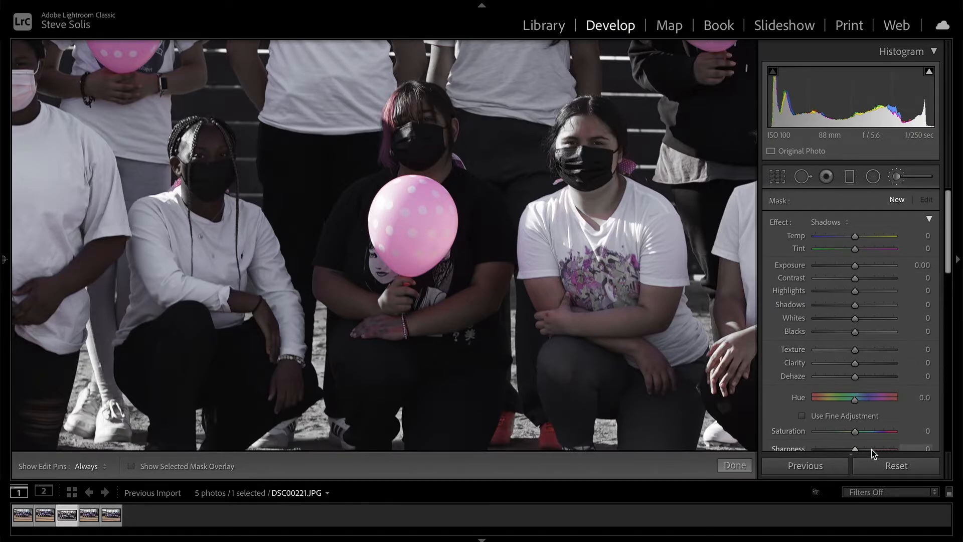
left_click_drag(950, 247, 949, 292)
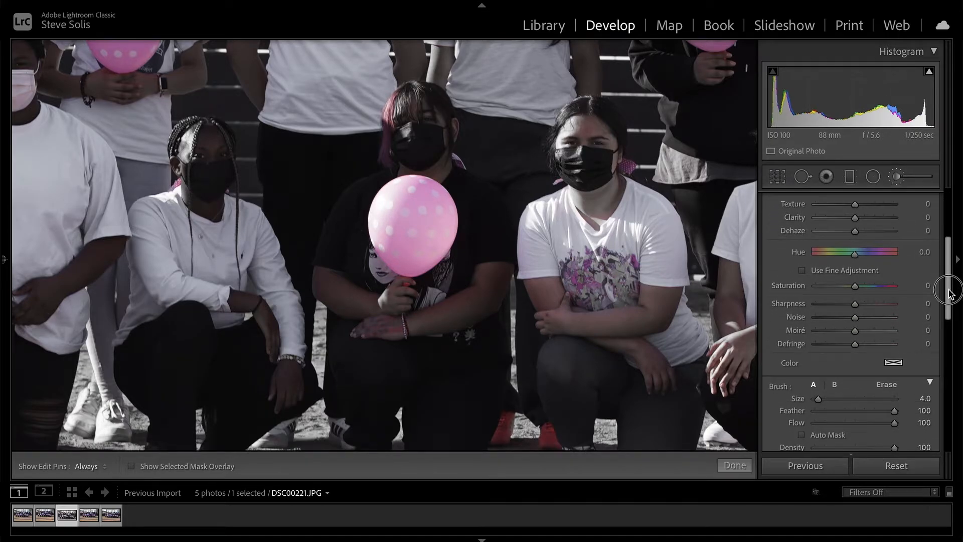
left_click_drag(855, 288, 801, 286)
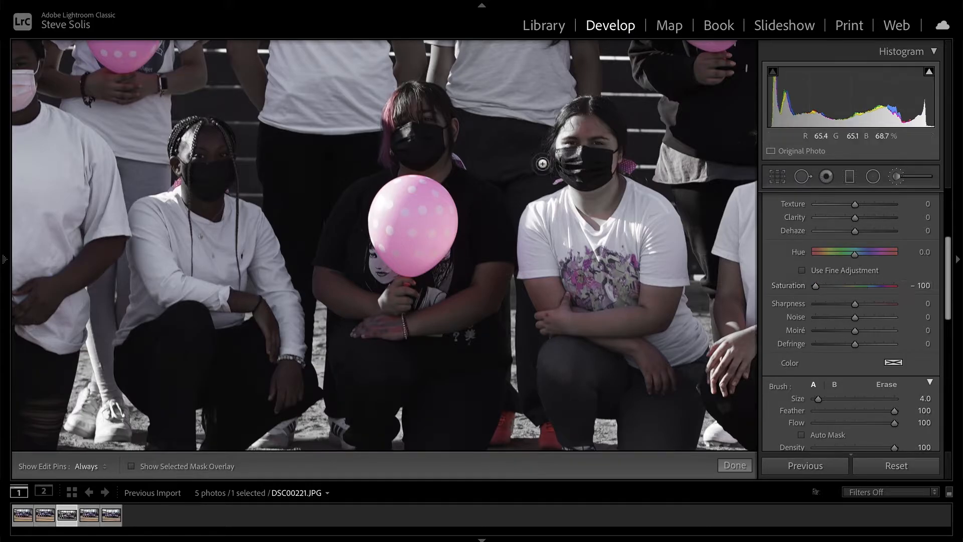
Step: Restart the Adjustment Brush and set its size to 7.2 with the feather at 100
left_click_drag(948, 311, 947, 258)
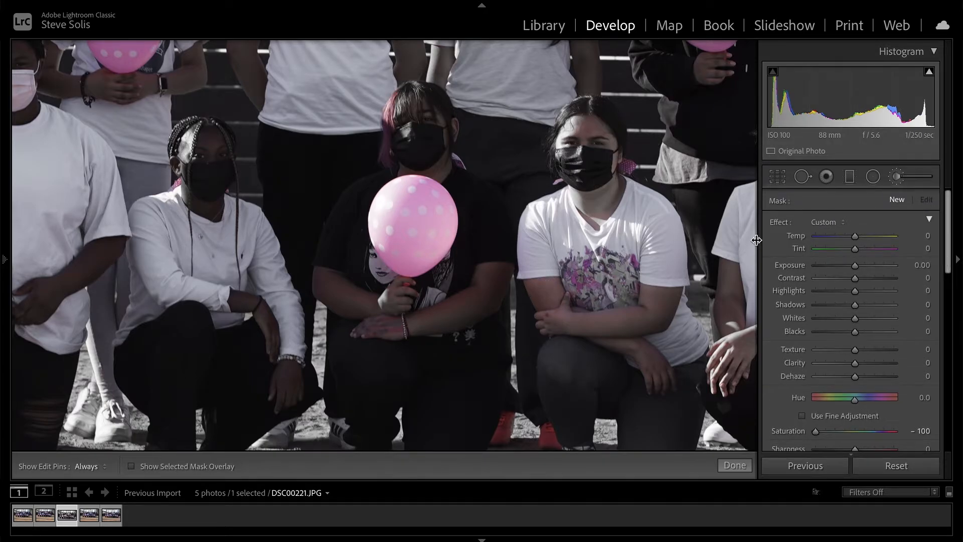
left_click(897, 178)
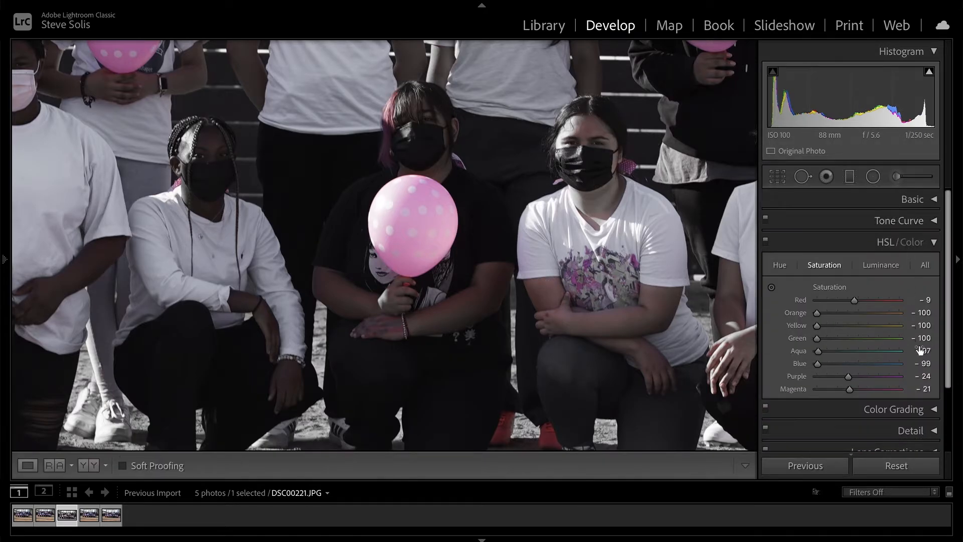
left_click(897, 178)
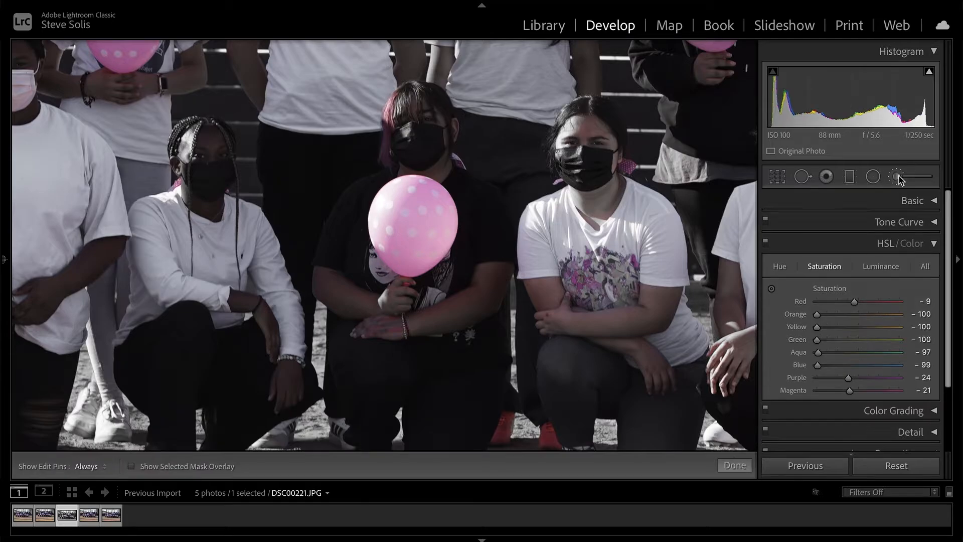
left_click_drag(950, 206, 953, 284)
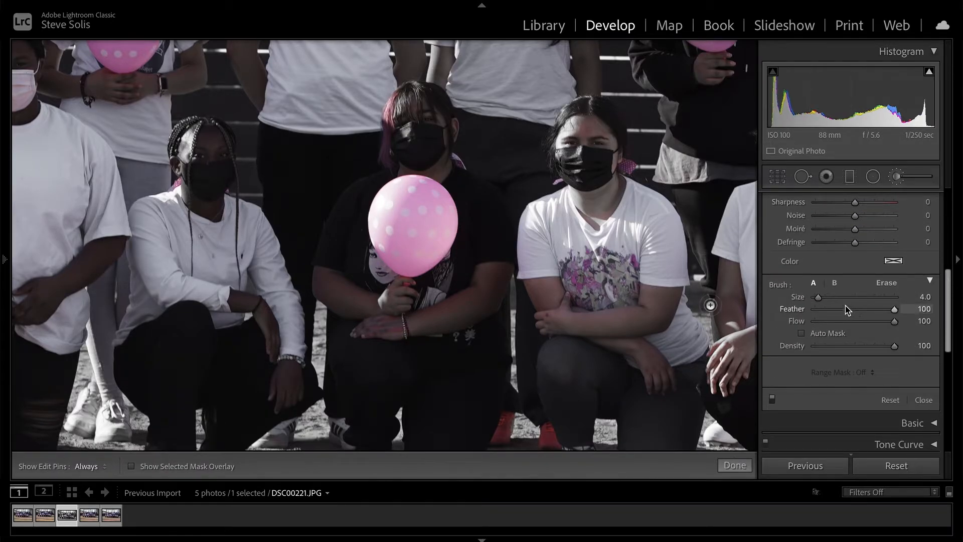
left_click_drag(818, 298, 826, 300)
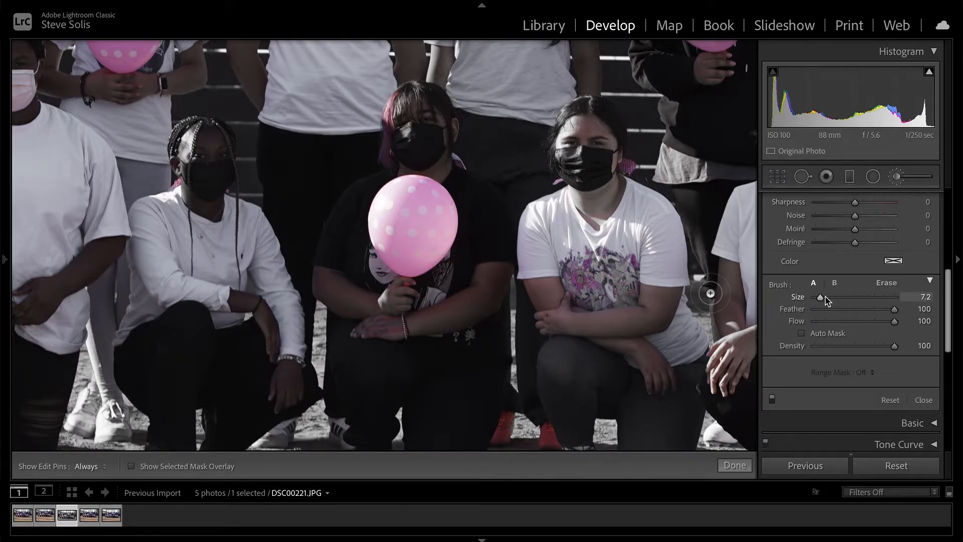
mouse_move(892, 309)
left_mouse_down()
mouse_move(849, 311)
mouse_move(897, 309)
left_mouse_up()
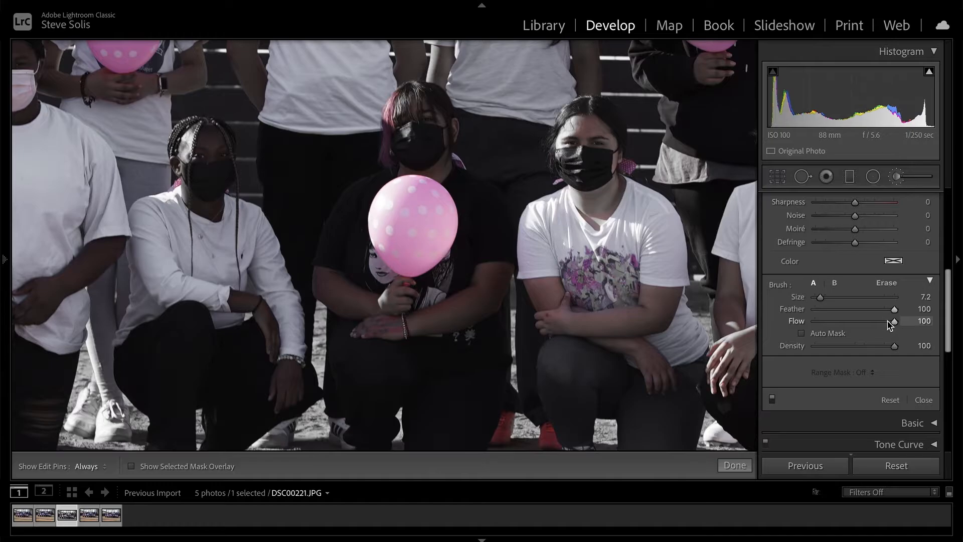
Step: Paint away the leftover color on the kneeling pair's skin, the printed white T-shirt and the arms behind the balloon
mouse_move(659, 294)
left_mouse_down()
mouse_move(665, 314)
mouse_move(654, 305)
mouse_move(581, 307)
mouse_move(539, 266)
mouse_move(615, 254)
mouse_move(625, 225)
mouse_move(574, 228)
mouse_move(624, 211)
mouse_move(592, 215)
mouse_move(608, 214)
mouse_move(598, 312)
mouse_move(588, 319)
mouse_move(569, 304)
mouse_move(545, 317)
mouse_move(601, 344)
mouse_move(639, 343)
mouse_move(653, 356)
mouse_move(658, 392)
mouse_move(577, 343)
mouse_move(551, 278)
mouse_move(565, 275)
mouse_move(575, 286)
mouse_move(547, 271)
mouse_move(533, 276)
mouse_move(537, 291)
mouse_move(649, 292)
mouse_move(653, 245)
mouse_move(617, 248)
mouse_move(651, 256)
mouse_move(682, 246)
mouse_move(707, 288)
mouse_move(671, 235)
left_mouse_up()
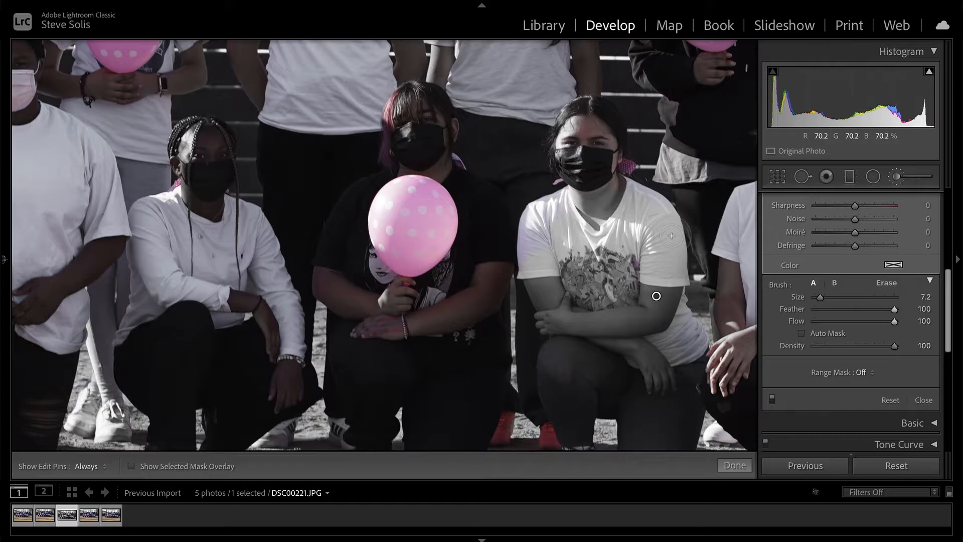
mouse_move(577, 123)
left_mouse_down()
mouse_move(579, 148)
mouse_move(578, 133)
mouse_move(569, 147)
mouse_move(590, 148)
mouse_move(601, 165)
mouse_move(580, 98)
mouse_move(586, 143)
left_mouse_up()
mouse_move(481, 208)
left_mouse_down()
mouse_move(463, 156)
mouse_move(481, 185)
mouse_move(452, 153)
mouse_move(407, 145)
mouse_move(430, 118)
mouse_move(427, 95)
mouse_move(444, 108)
mouse_move(467, 134)
mouse_move(423, 110)
mouse_move(398, 138)
left_mouse_up()
mouse_move(458, 161)
left_mouse_down()
mouse_move(431, 154)
mouse_move(489, 220)
mouse_move(493, 249)
mouse_move(474, 288)
mouse_move(417, 325)
mouse_move(433, 320)
mouse_move(399, 313)
mouse_move(393, 297)
mouse_move(323, 288)
mouse_move(355, 318)
mouse_move(415, 337)
mouse_move(346, 333)
mouse_move(380, 303)
mouse_move(450, 337)
mouse_move(461, 392)
mouse_move(506, 408)
left_mouse_up()
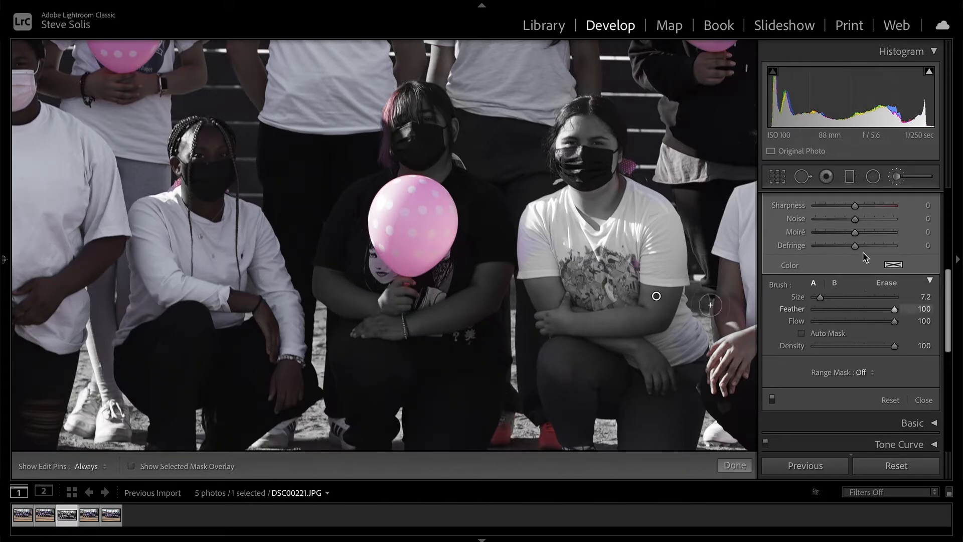
Step: Set the brush mask's Temp to 1 and its Saturation to -100
scroll(902, 240, "up", 6)
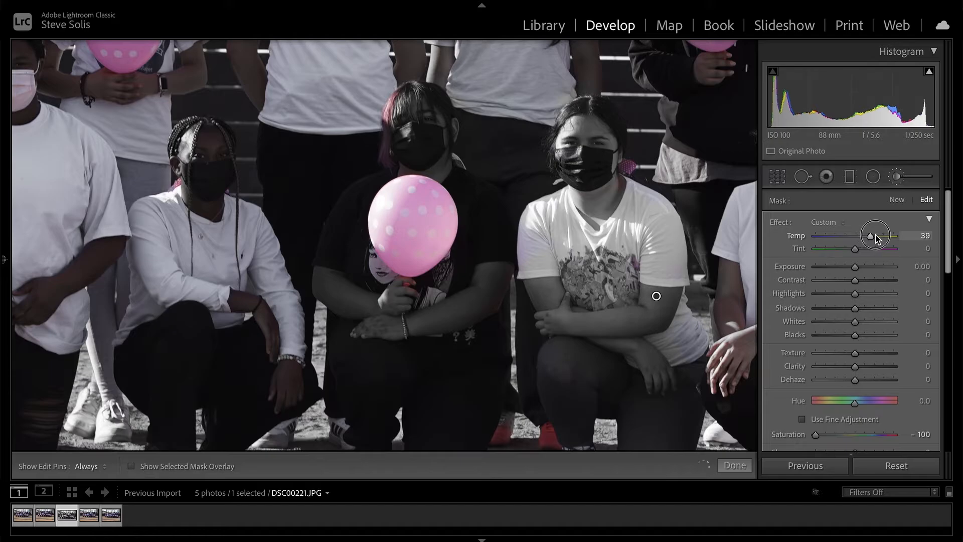
mouse_move(856, 236)
left_mouse_down()
mouse_move(813, 238)
mouse_move(869, 237)
mouse_move(857, 243)
left_mouse_up()
mouse_move(828, 437)
left_mouse_down()
mouse_move(892, 427)
mouse_move(813, 434)
left_mouse_up()
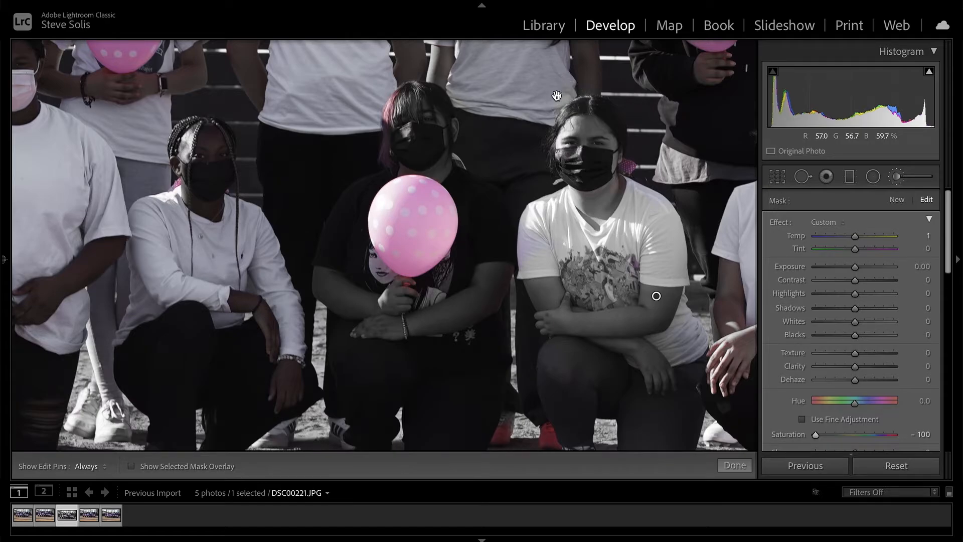
Step: Brush the desaturation over the white shirts and arms of the standing back row, leaving the balloons pink
left_click_drag(556, 95, 528, 278)
mouse_move(511, 155)
left_mouse_down()
mouse_move(496, 195)
mouse_move(494, 177)
mouse_move(476, 200)
mouse_move(486, 241)
mouse_move(514, 231)
mouse_move(443, 209)
left_mouse_up()
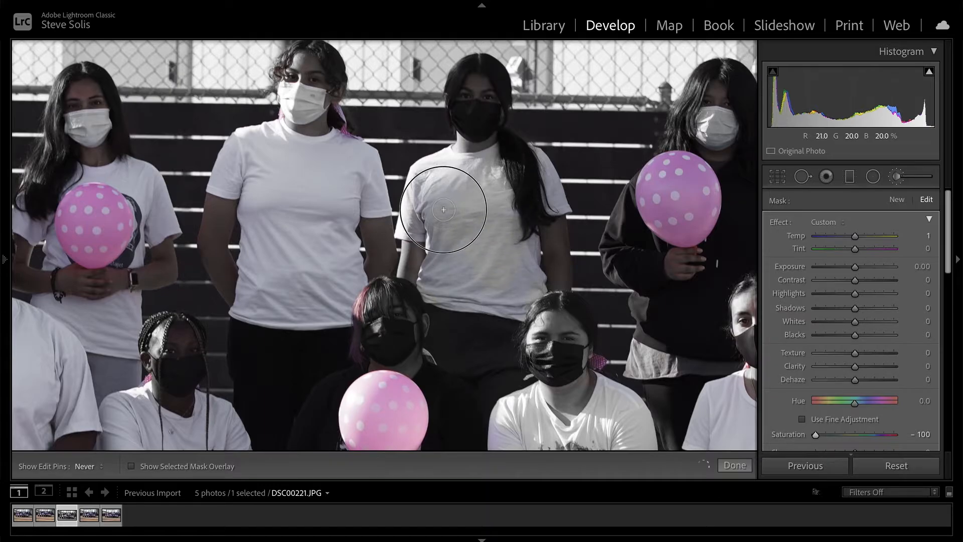
mouse_move(355, 182)
left_mouse_down()
mouse_move(401, 168)
mouse_move(446, 218)
left_mouse_up()
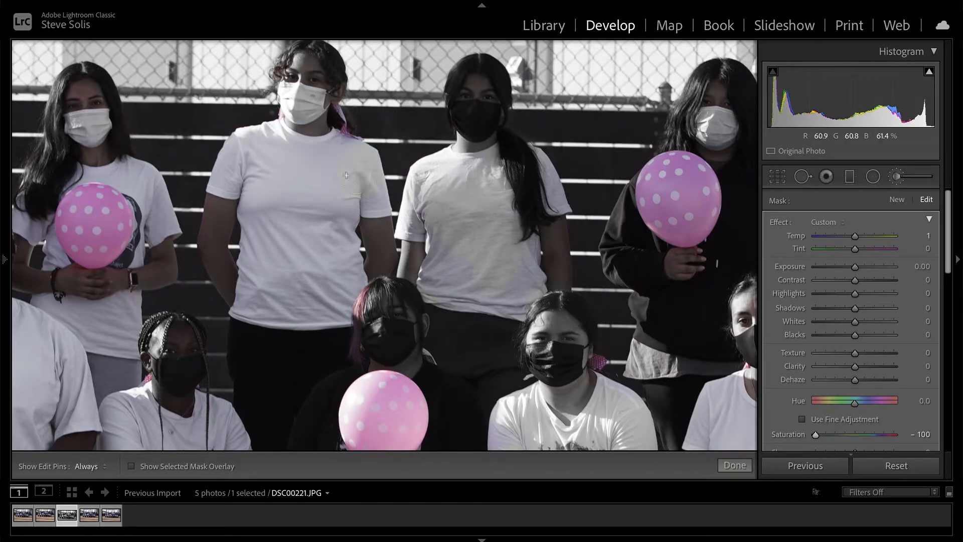
left_click_drag(307, 214, 524, 193)
mouse_move(299, 75)
left_mouse_down()
mouse_move(284, 90)
mouse_move(300, 119)
mouse_move(277, 136)
mouse_move(297, 146)
mouse_move(313, 138)
mouse_move(253, 161)
mouse_move(332, 133)
mouse_move(372, 157)
mouse_move(374, 225)
mouse_move(336, 264)
mouse_move(398, 224)
mouse_move(392, 255)
mouse_move(327, 283)
mouse_move(249, 253)
mouse_move(249, 217)
mouse_move(254, 260)
mouse_move(321, 263)
mouse_move(473, 308)
left_mouse_up()
Step: Brush out the color on the sleeve lettering and hand of the standing person in the black sweatshirt
key("h")
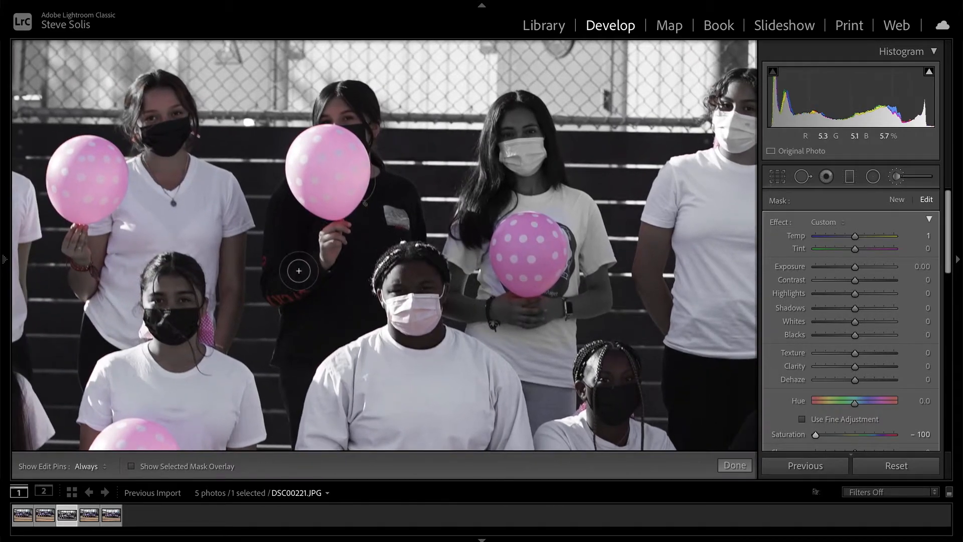
key("h")
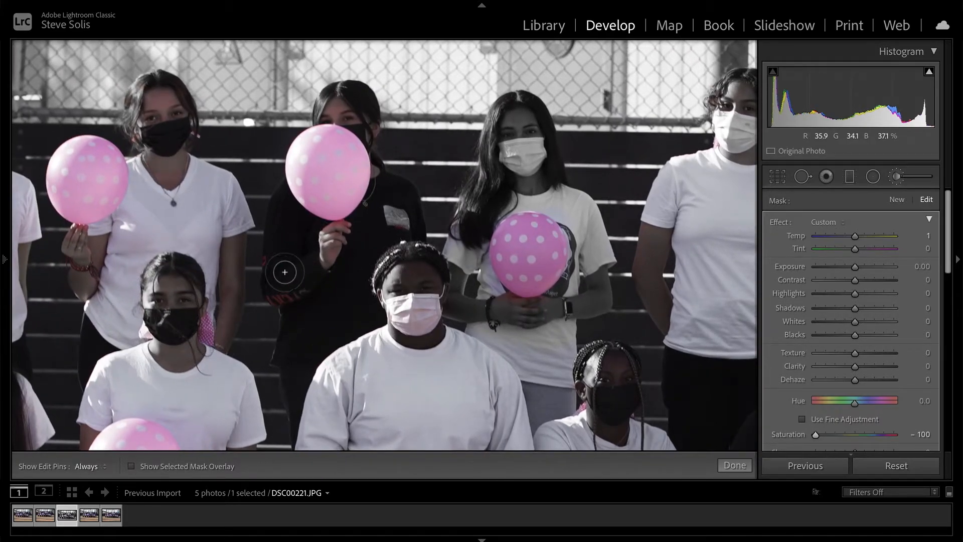
key("h")
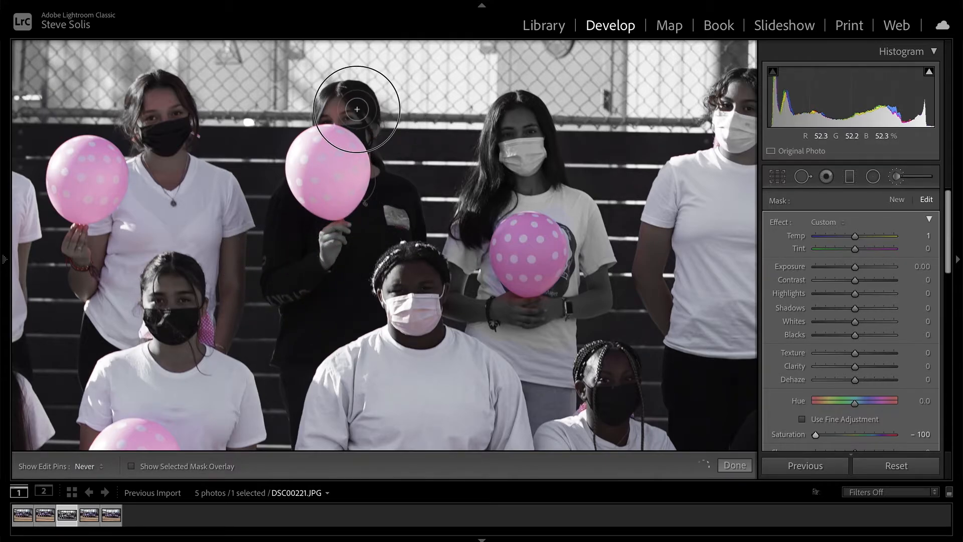
key("h")
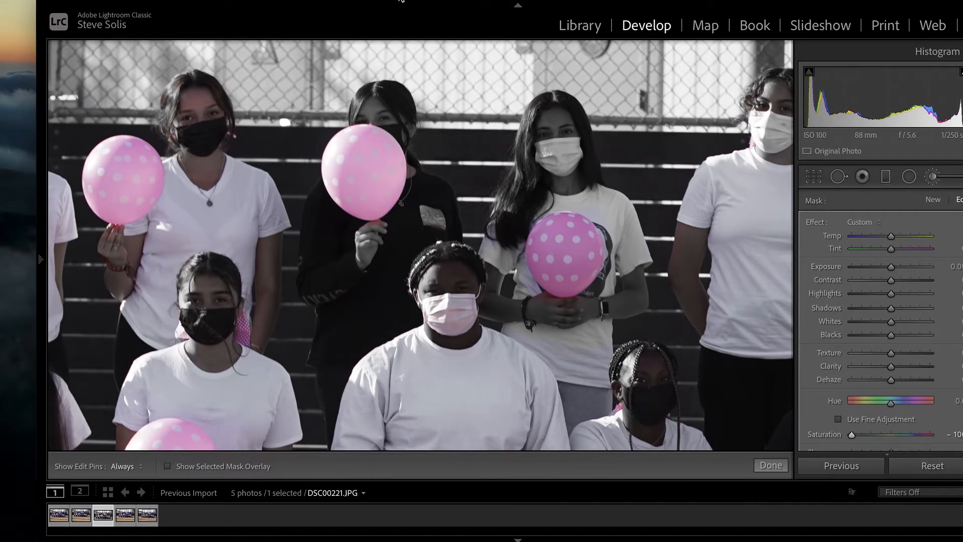
Step: Inspect the back row's balloons and faces up close at 200%, fit the whole photo in view, and finish the brush adjustment
key("z")
left_click_drag(326, 49, 511, 224)
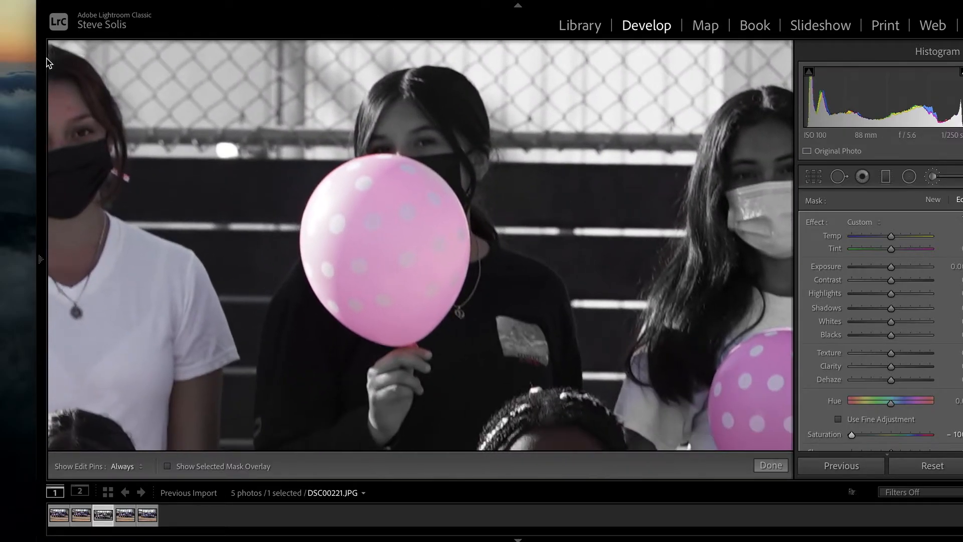
left_click(41, 259)
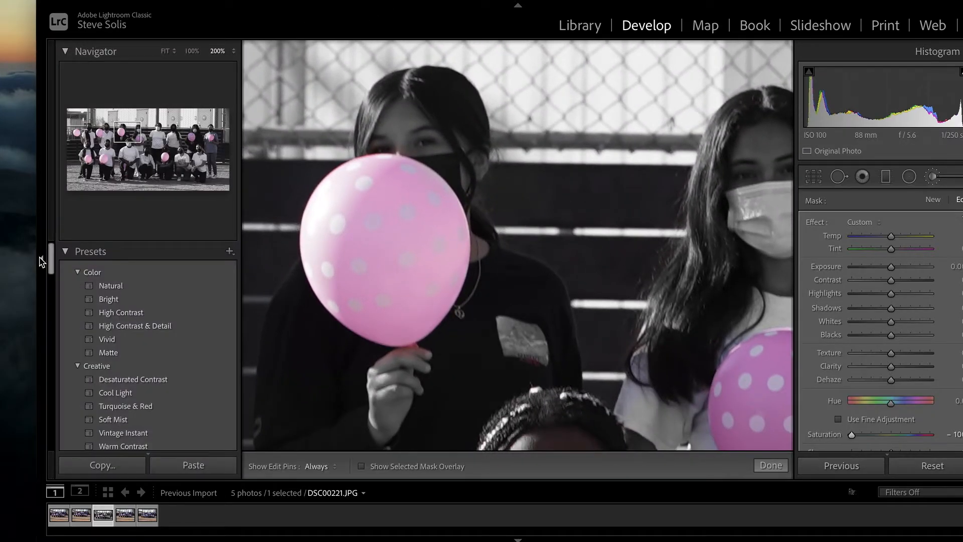
left_click_drag(123, 131, 101, 128)
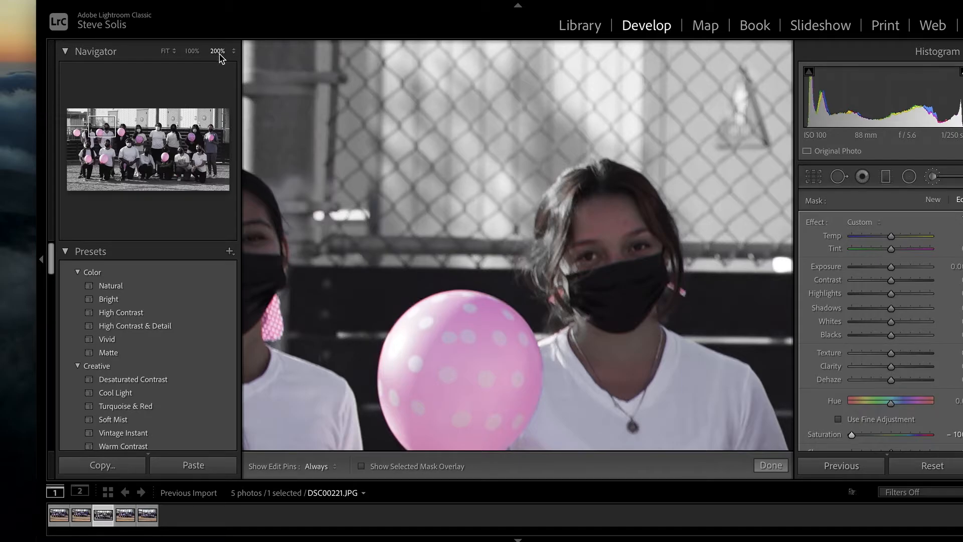
left_click(165, 51)
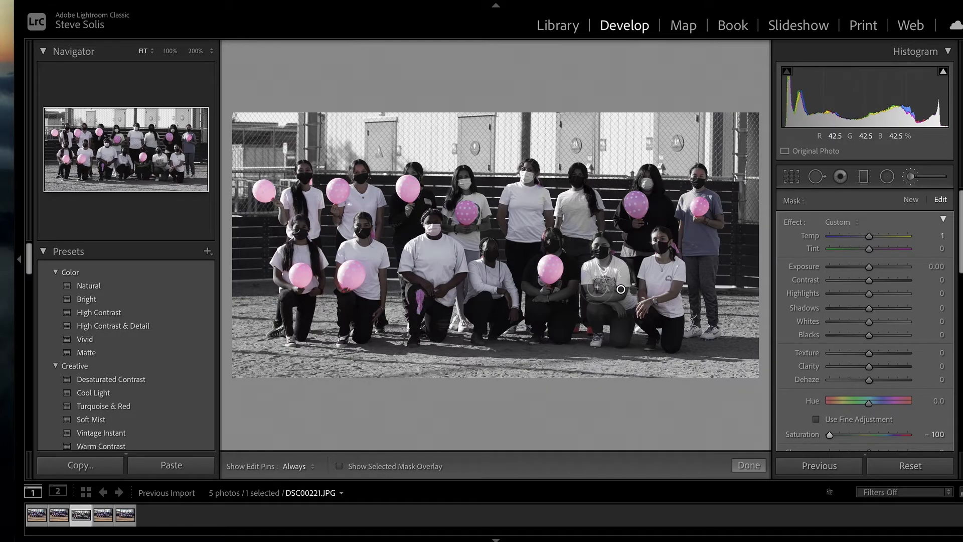
left_click(747, 466)
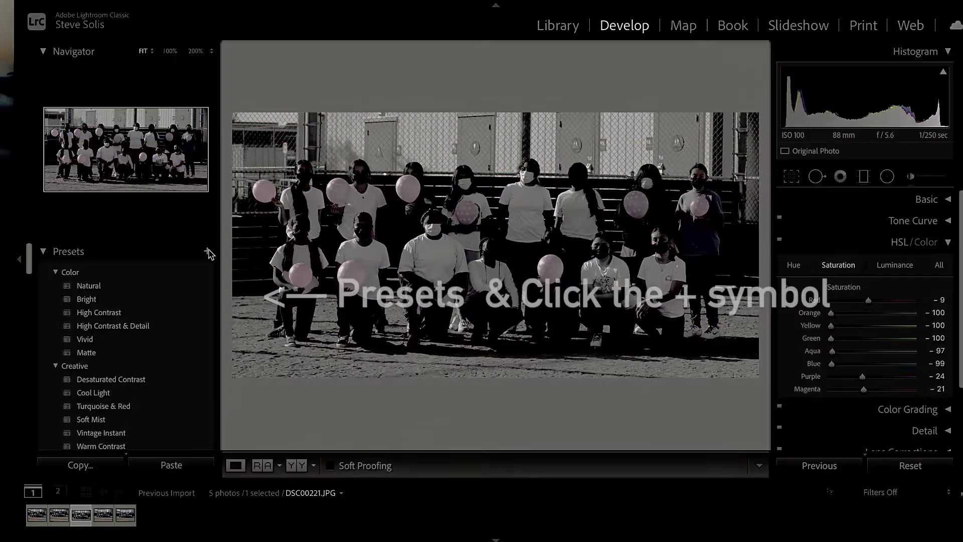
Step: Save the current edit as a develop preset named "Color Splash - Pink" in User Presets and locate it in the preset list
left_click(208, 252)
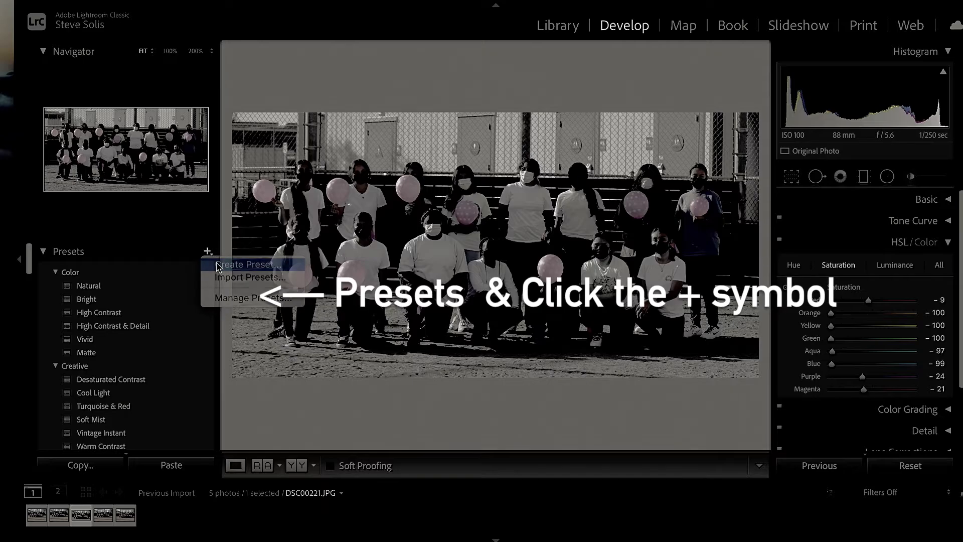
left_click(217, 266)
type("Color Splash - Pink")
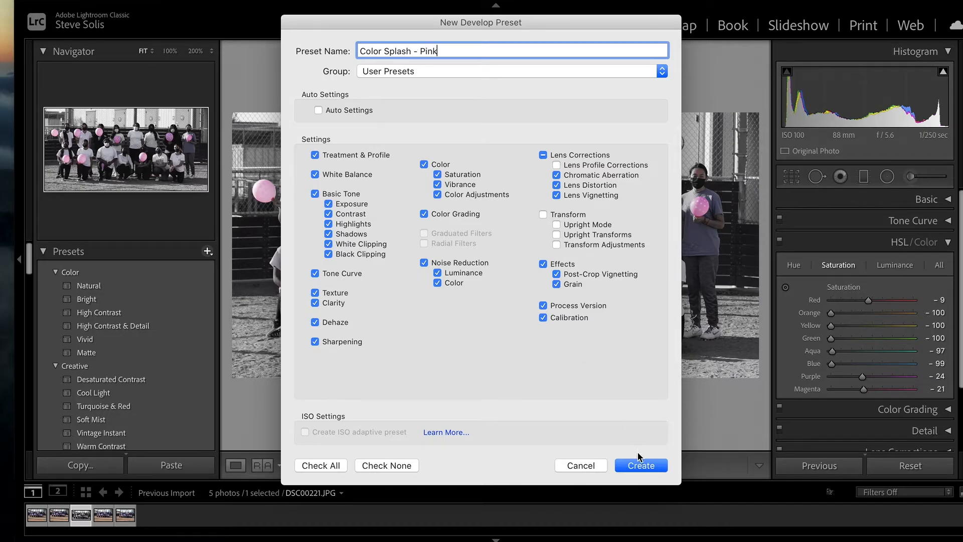
left_click(639, 457)
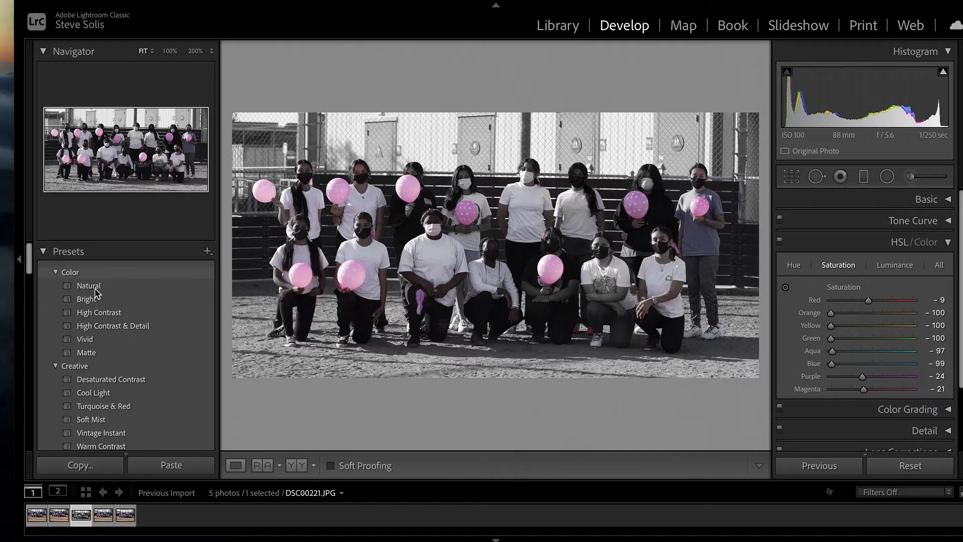
left_click_drag(32, 252, 49, 341)
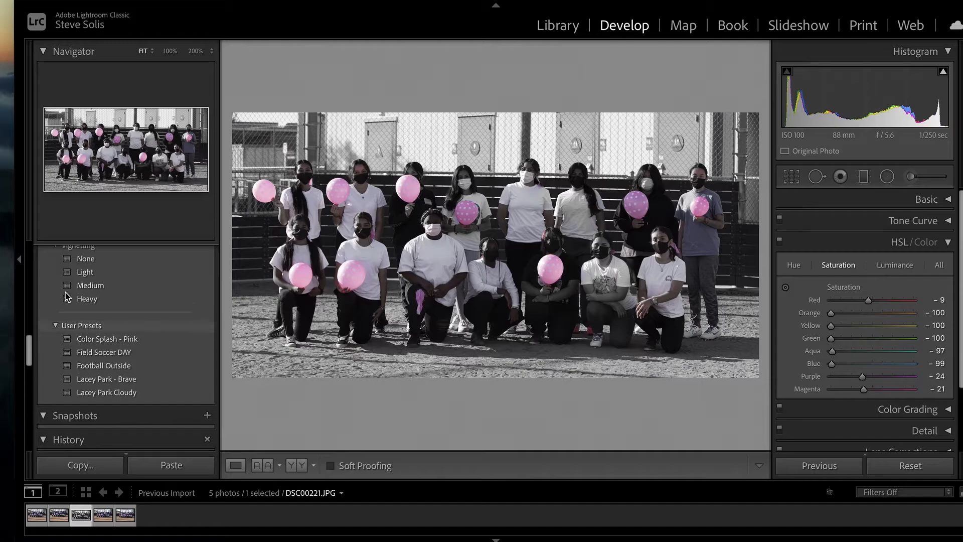
Step: Open DSC00222.JPG, the fourth photo of the previous import, in the Library's single-photo view
left_click(553, 23)
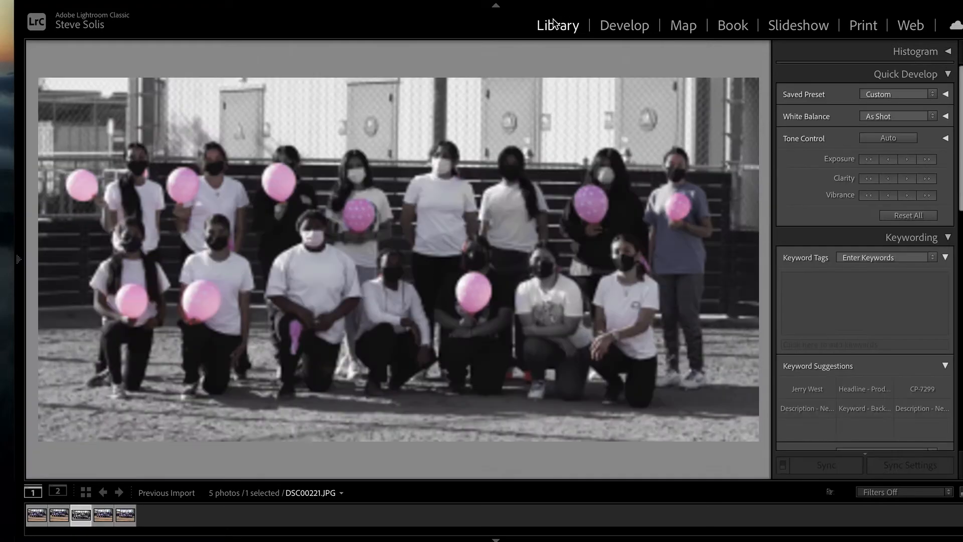
left_click(85, 493)
double_click(345, 115)
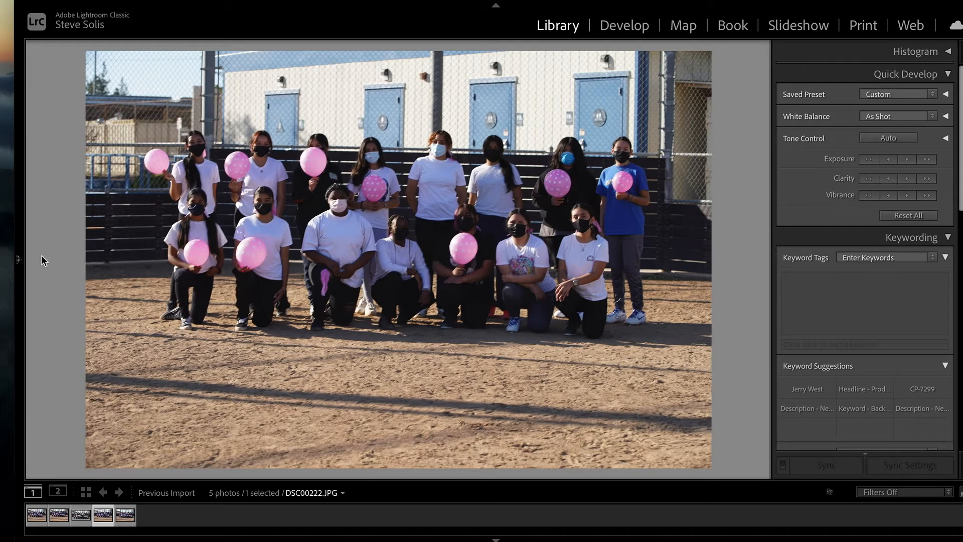
Step: Show the Library's catalog and folder sections and collapse the Folders list
left_click(20, 260)
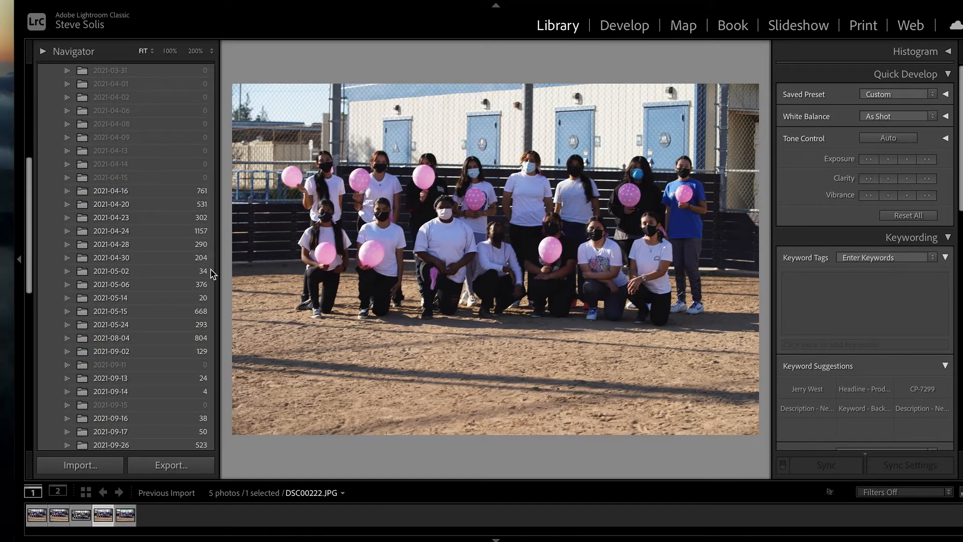
left_click_drag(28, 184, 31, 72)
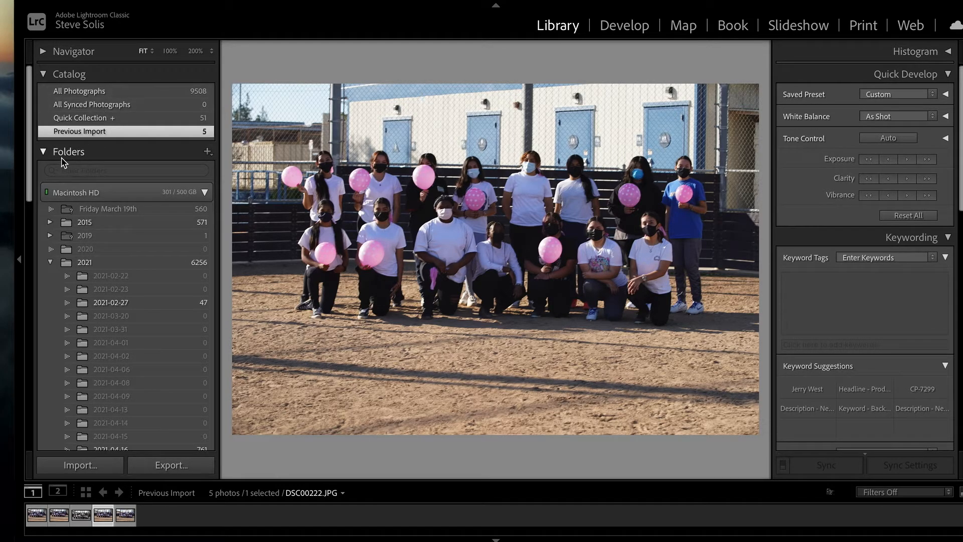
left_click(43, 152)
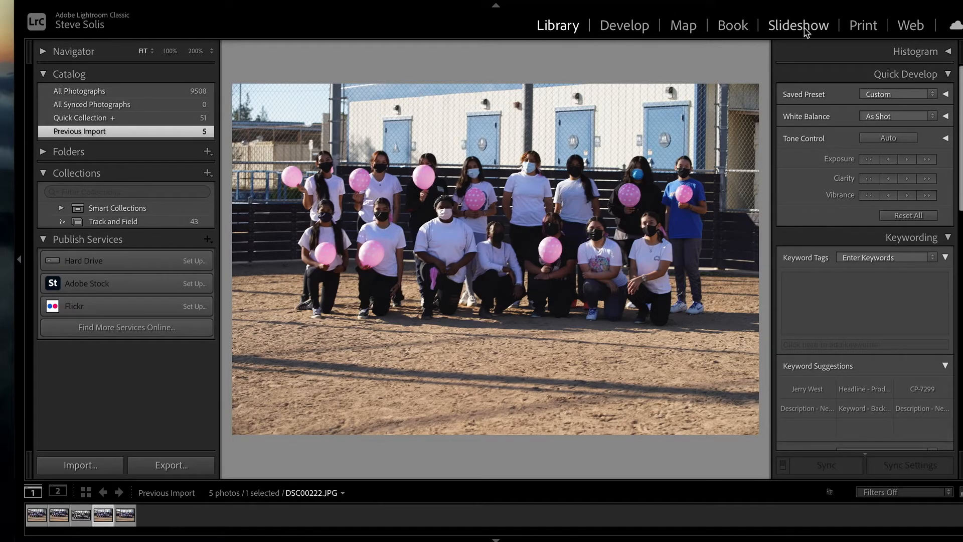
Step: Apply the "Color Splash - Pink" user preset to DSC00222.JPG in Develop
left_click(633, 28)
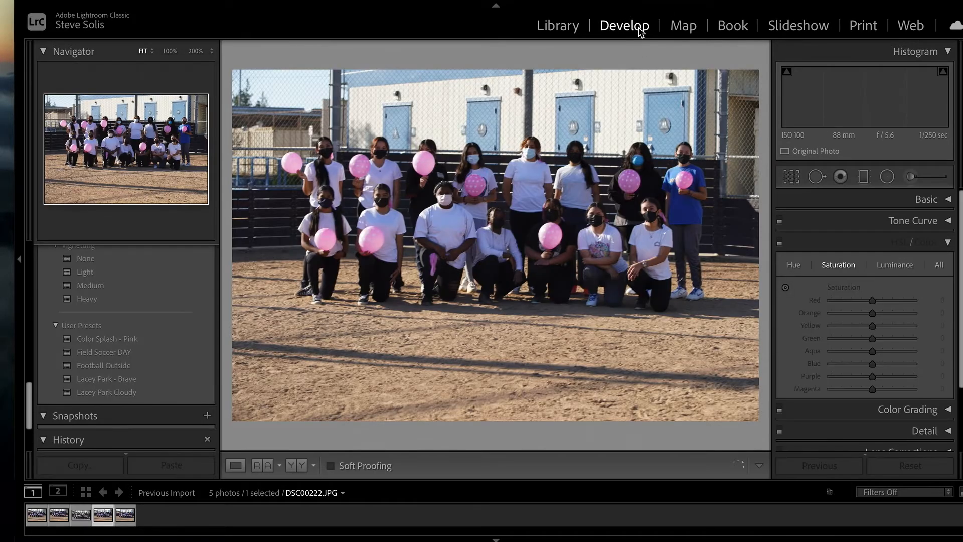
left_click(121, 338)
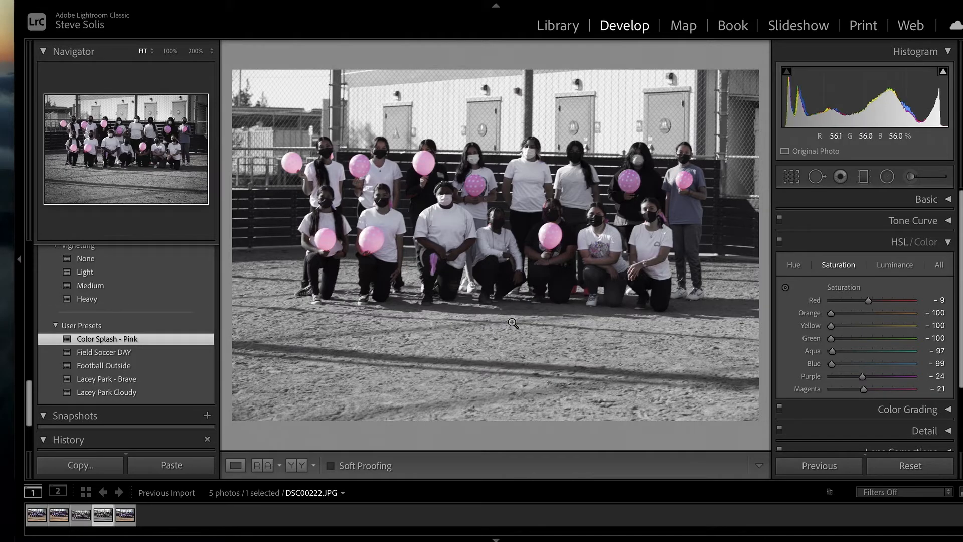
Step: Crop the empty foreground dirt off the bottom of DSC00222.JPG and return to the Library grid
left_click(790, 176)
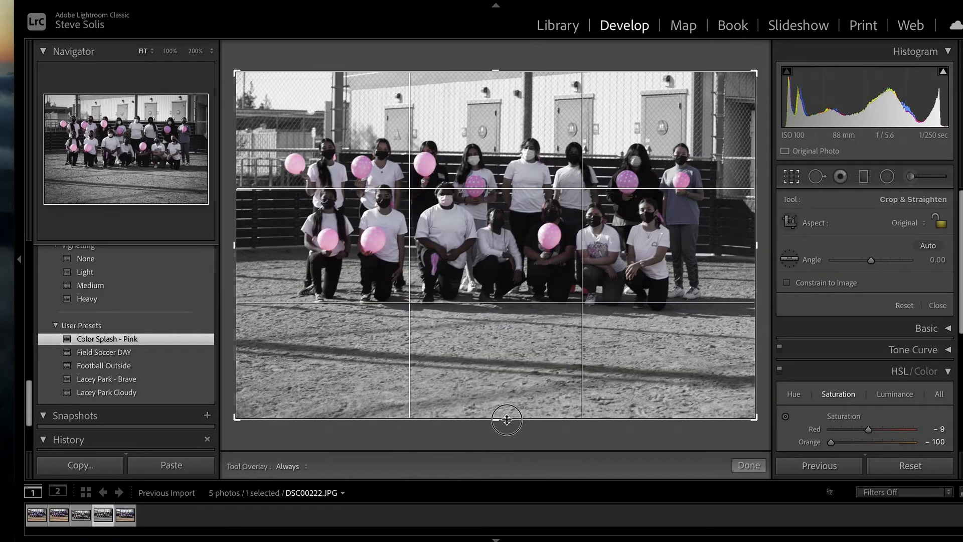
left_click_drag(507, 419, 507, 341)
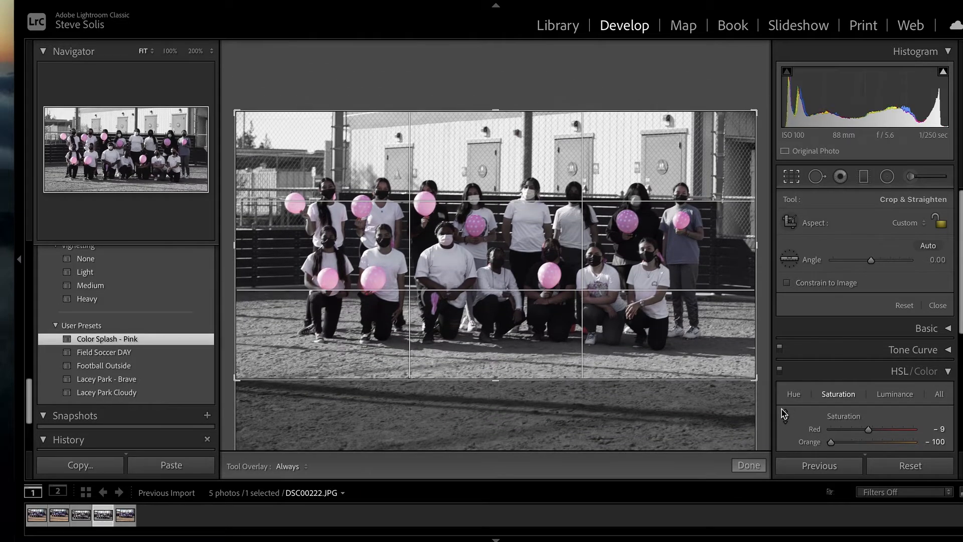
left_click(761, 464)
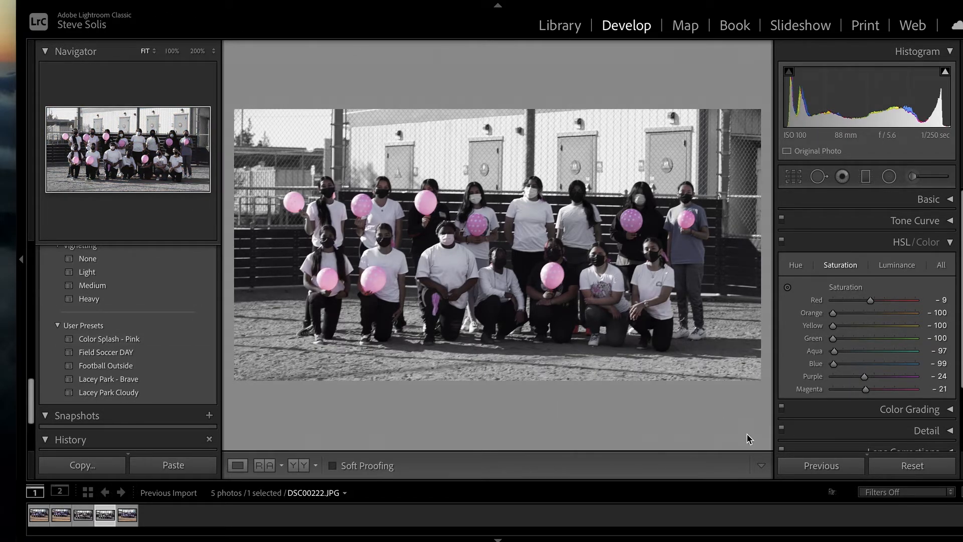
left_click(87, 492)
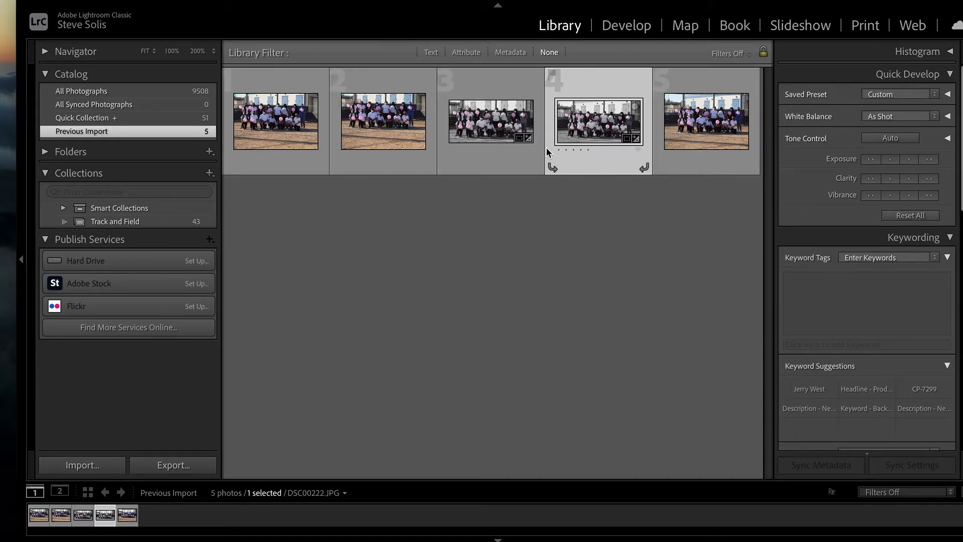
Step: Try selecting the second through fourth photos as a range, clear it, and try picking the first, third and fourth individually
left_click(402, 138, "shift")
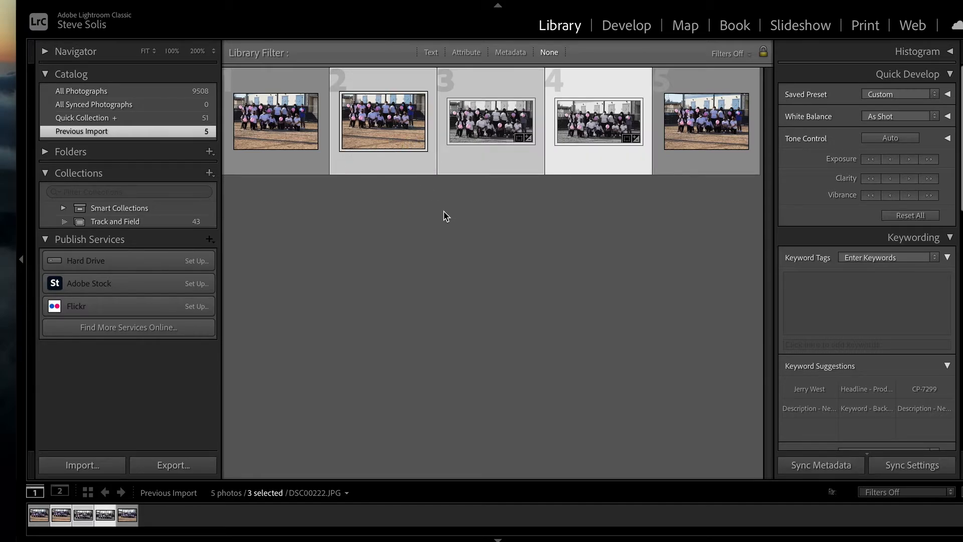
left_click(459, 235)
left_click(311, 143)
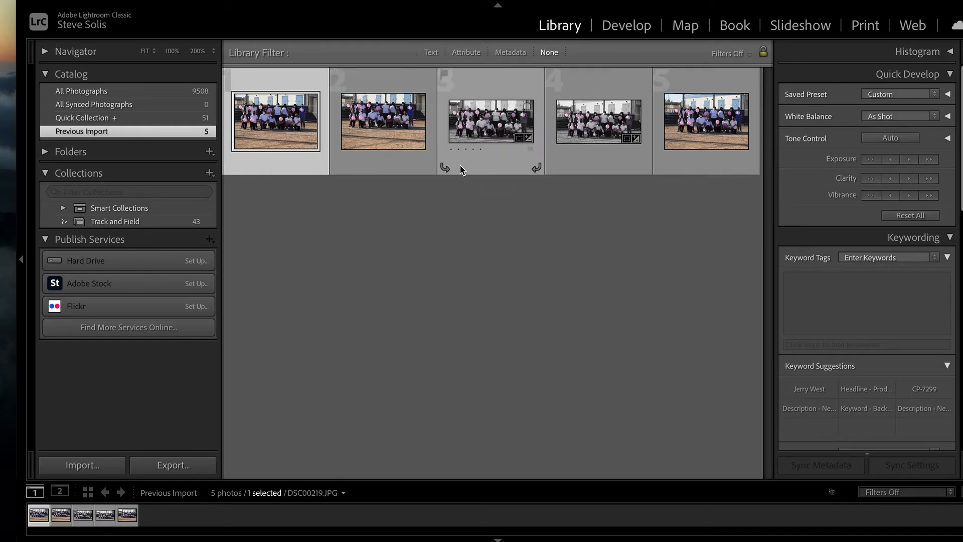
left_click(472, 133, "ctrl")
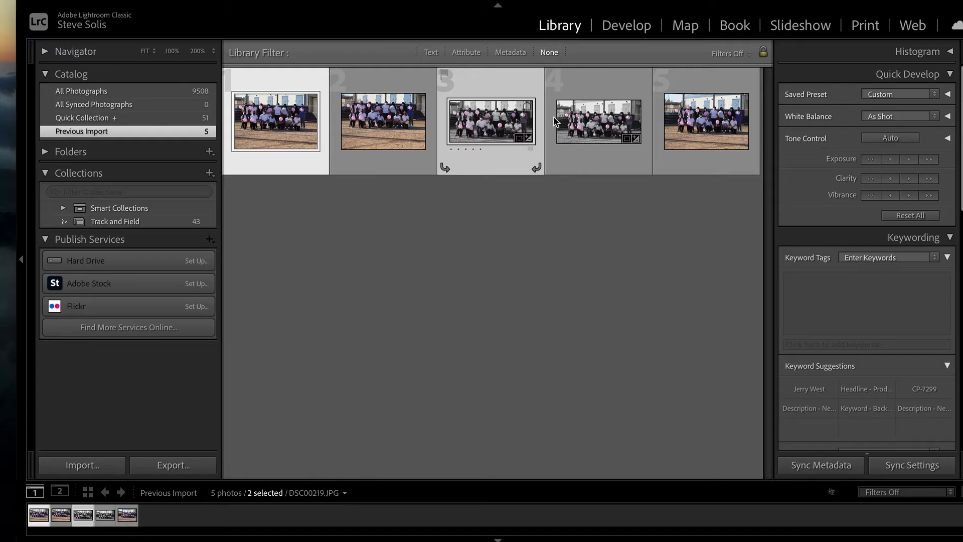
left_click(579, 126, "ctrl")
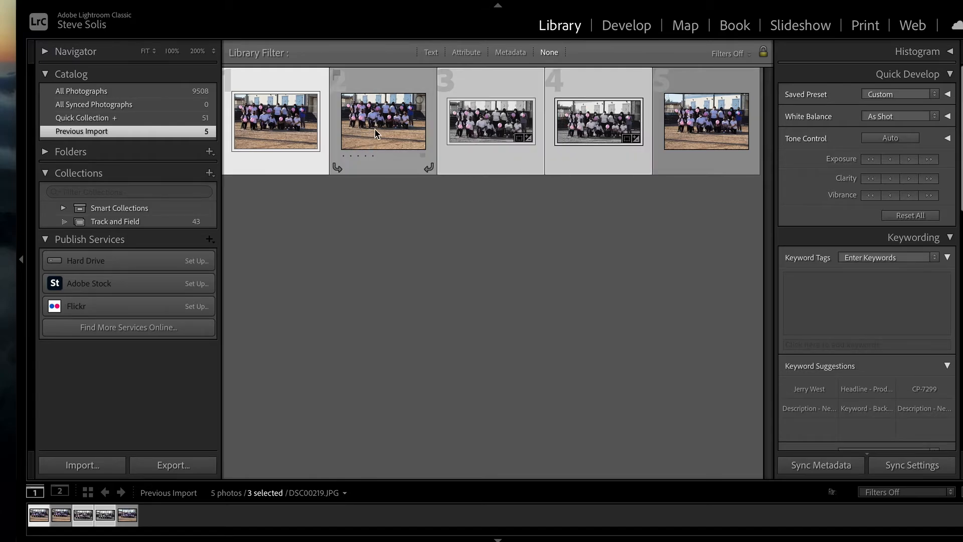
left_click(421, 230)
Step: Try selecting the first through fourth photos as one continuous range and clear the selection
left_click(296, 148)
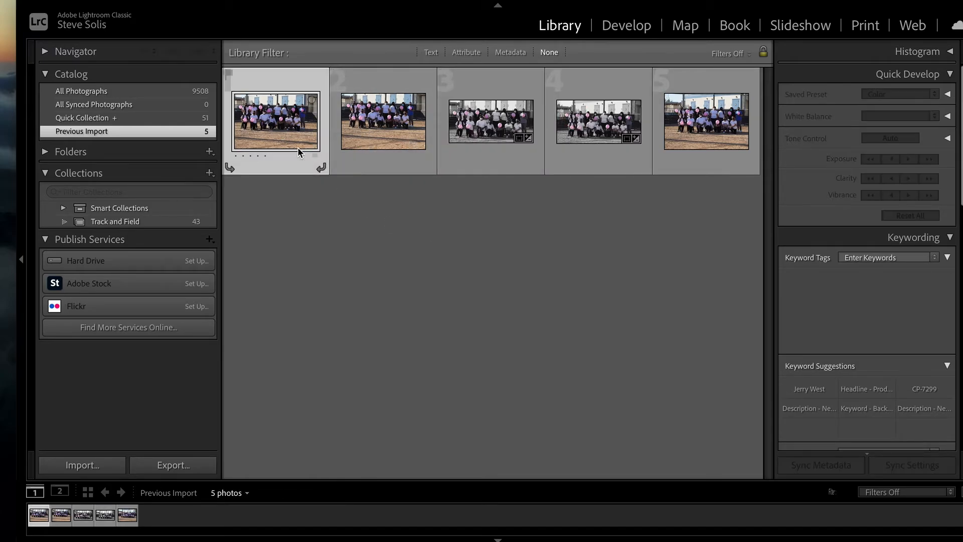
left_click(579, 170, "shift")
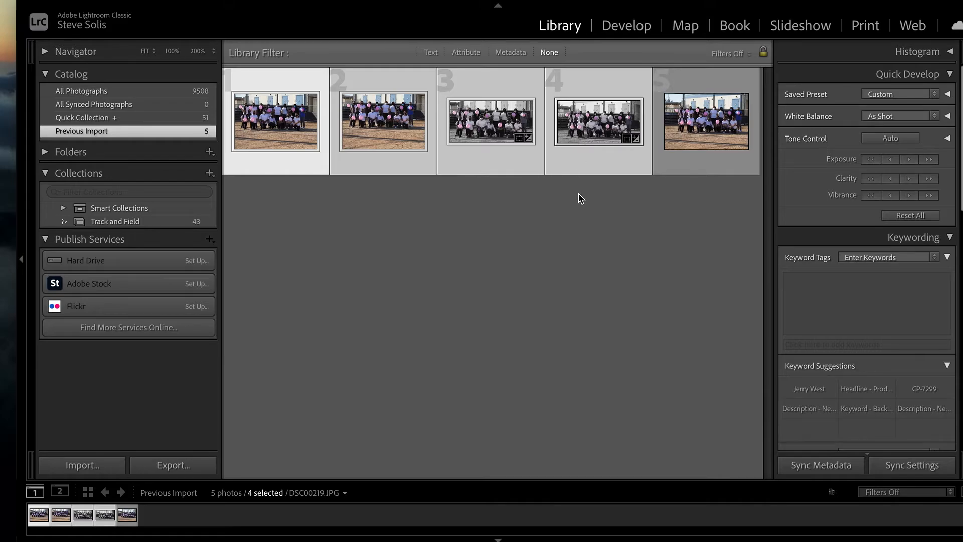
left_click(571, 213)
Step: Select the first, third and fourth photos in the grid, leaving the second and fifth out of the selection
left_click(326, 139)
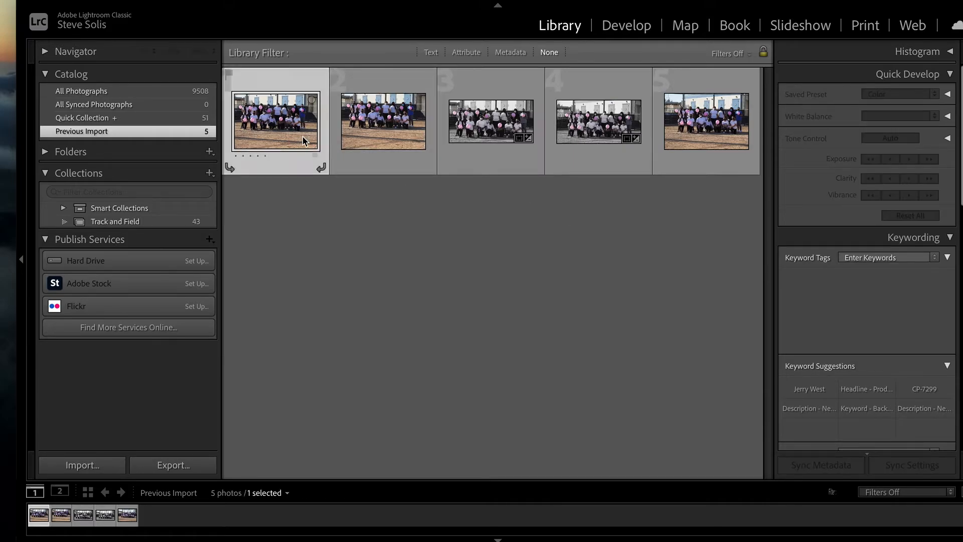
left_click(492, 123, "ctrl")
left_click(665, 126, "ctrl")
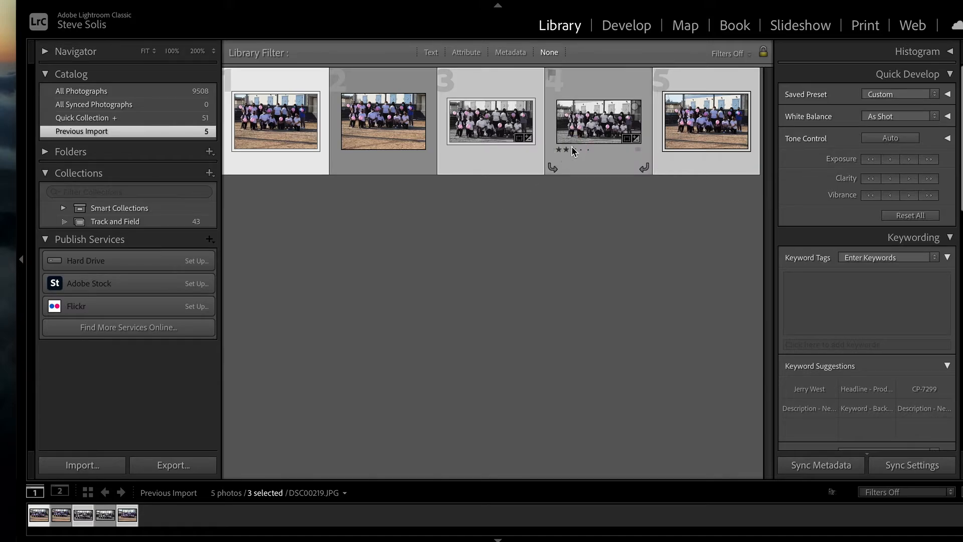
left_click(669, 129, "ctrl")
left_click(594, 122, "ctrl")
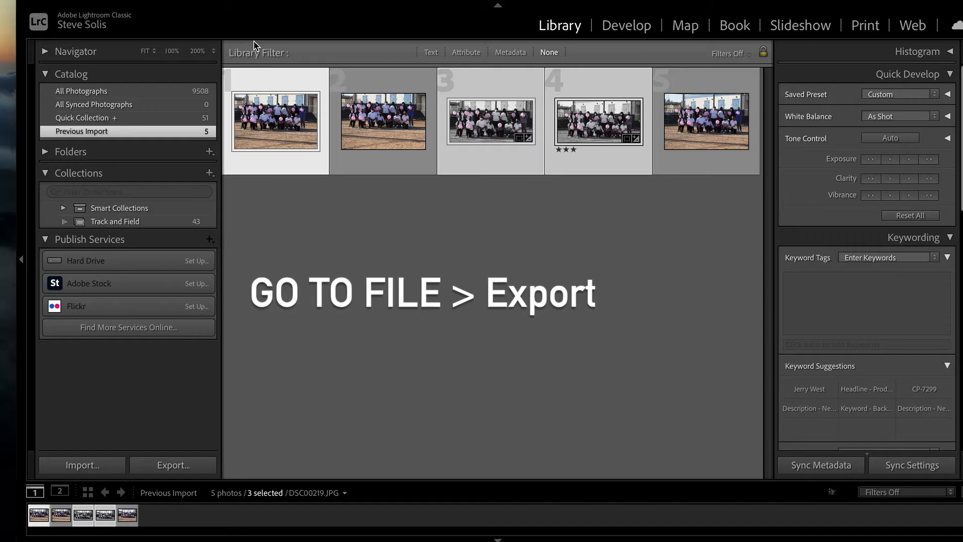
Step: Start exporting the three selected photos to the hard drive and set the export location to Desktop
left_click(142, 1)
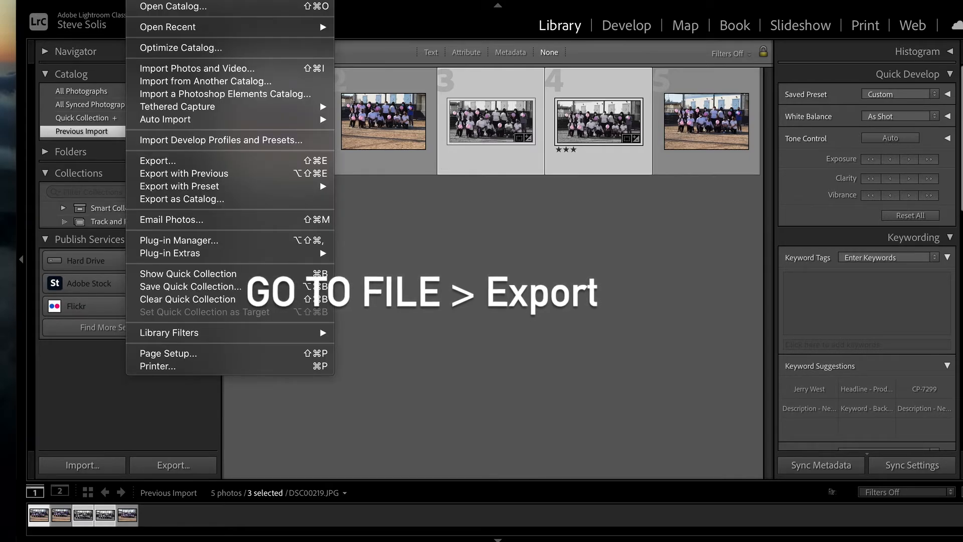
left_click(184, 160)
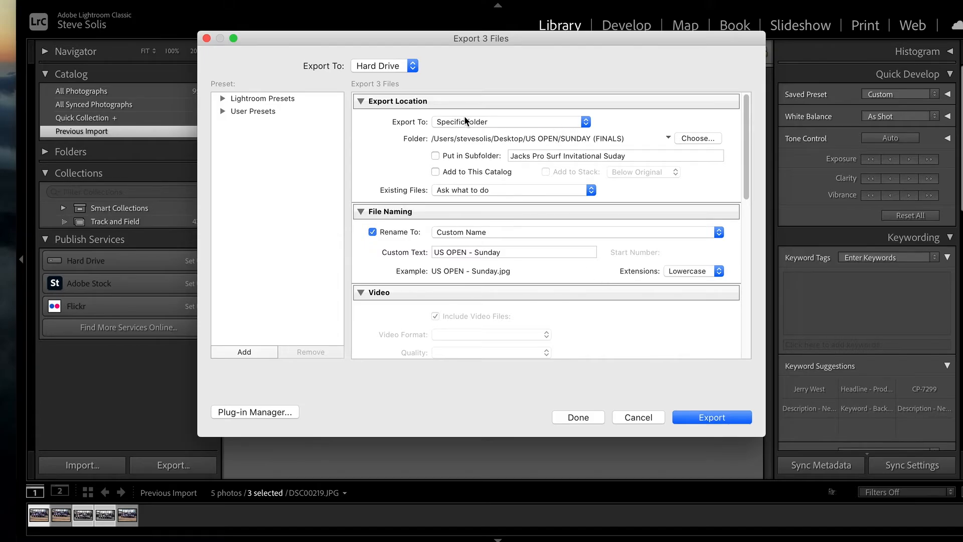
left_click(515, 126)
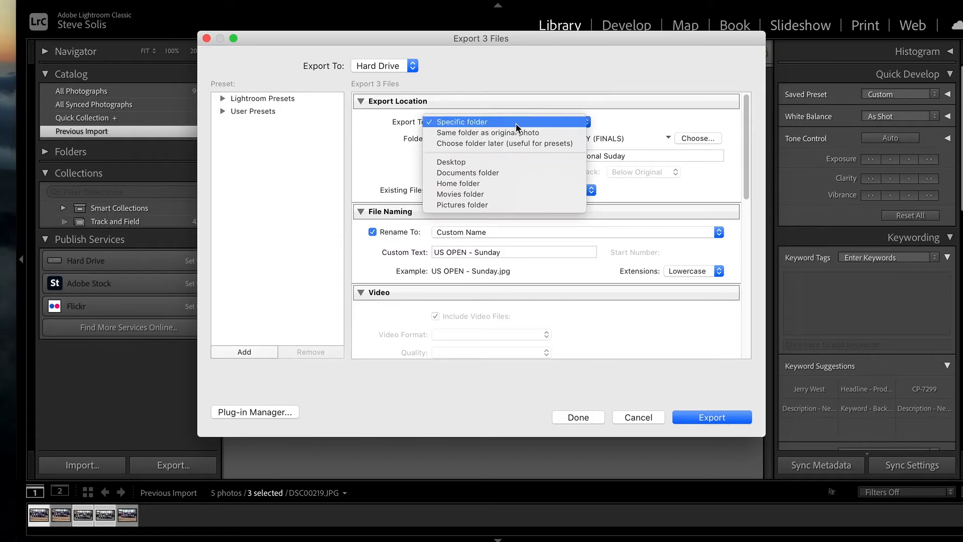
left_click(512, 161)
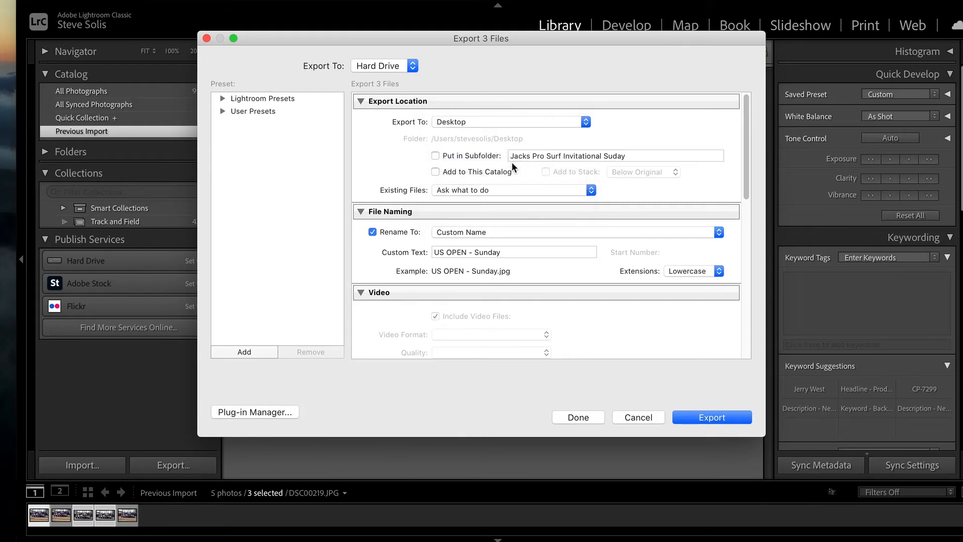
Step: Set the export destination to the specific folder BCA on the Desktop, with a subfolder named EDITS
left_click(477, 157)
left_click(526, 155)
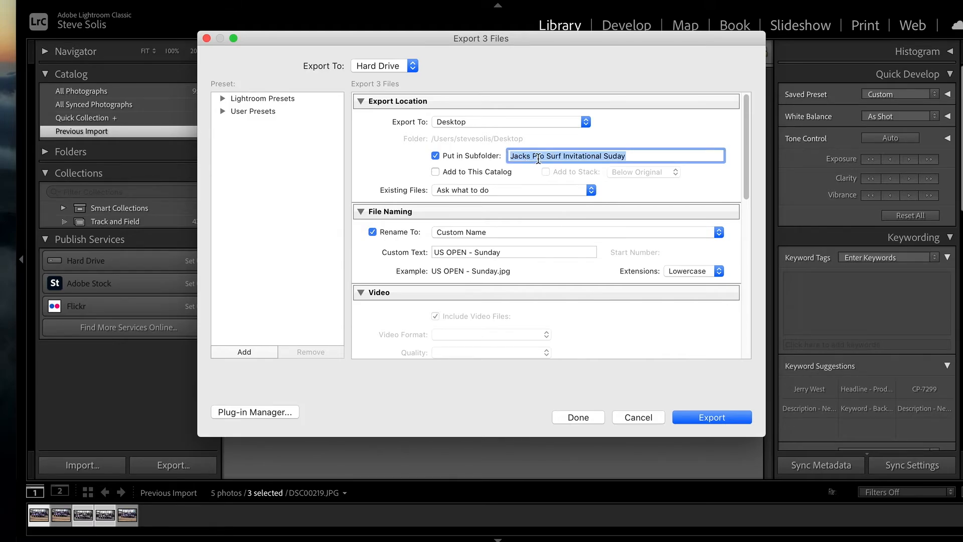
left_click(519, 123)
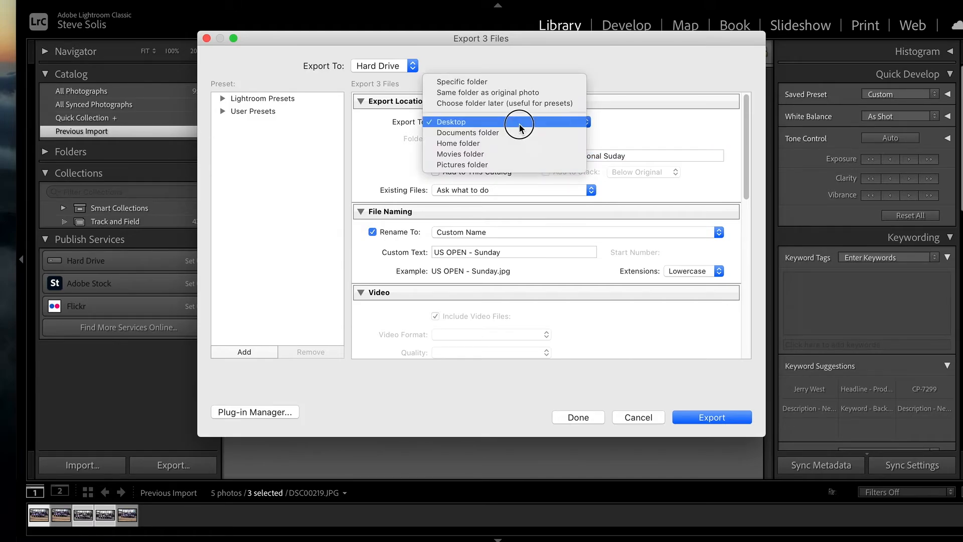
left_click(520, 82)
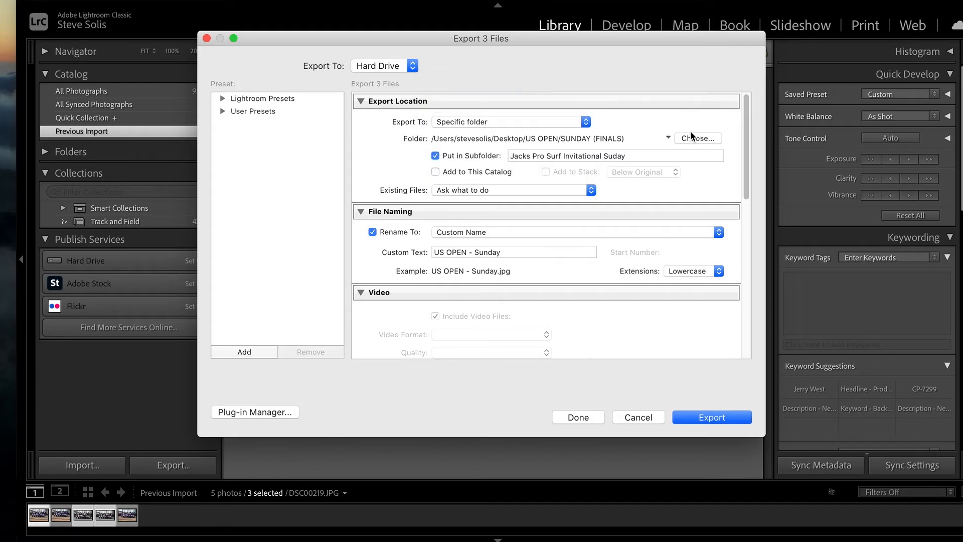
left_click(691, 137)
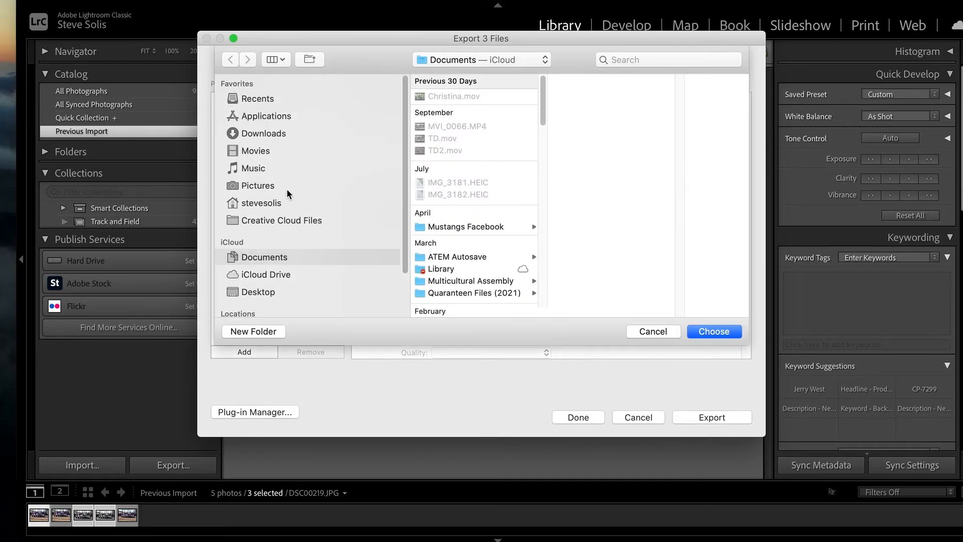
left_click(275, 292)
left_click(474, 99)
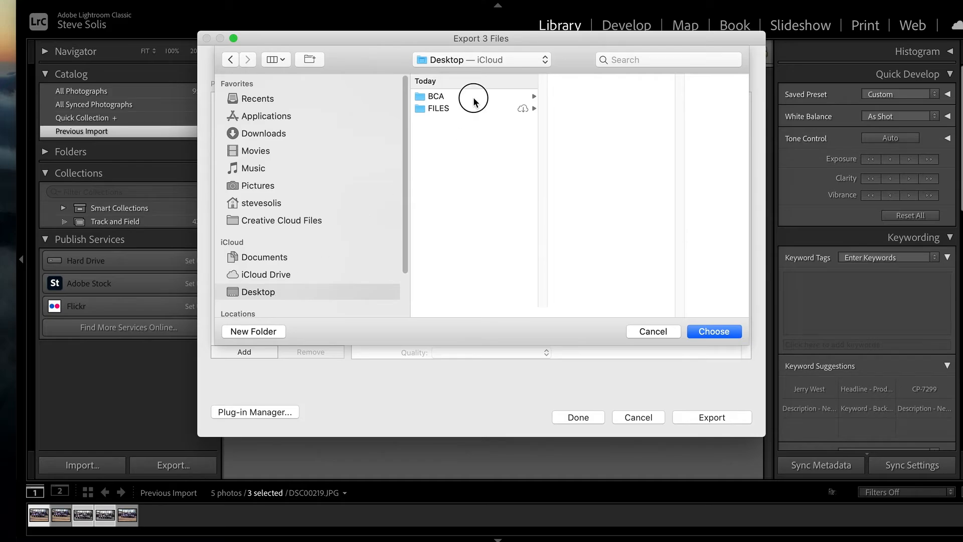
left_click(714, 332)
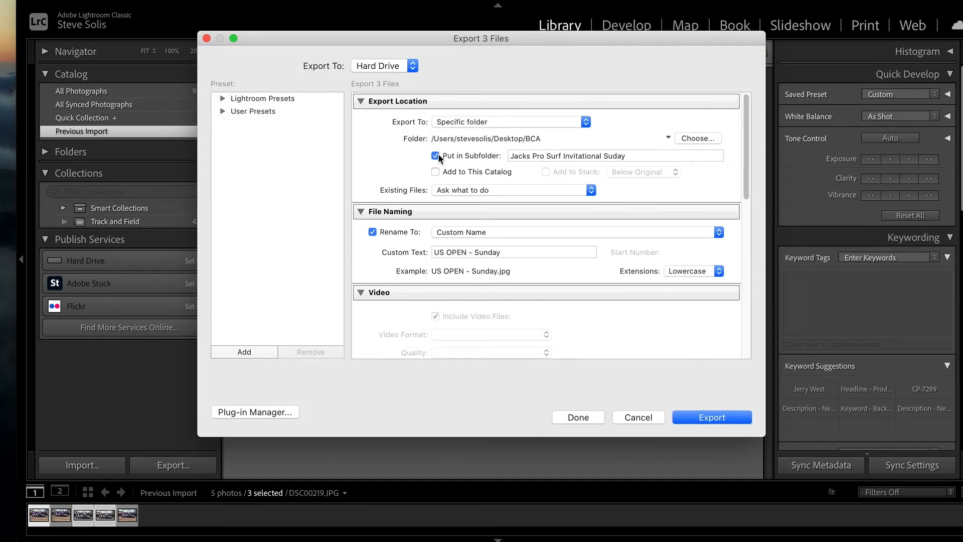
left_click(538, 157)
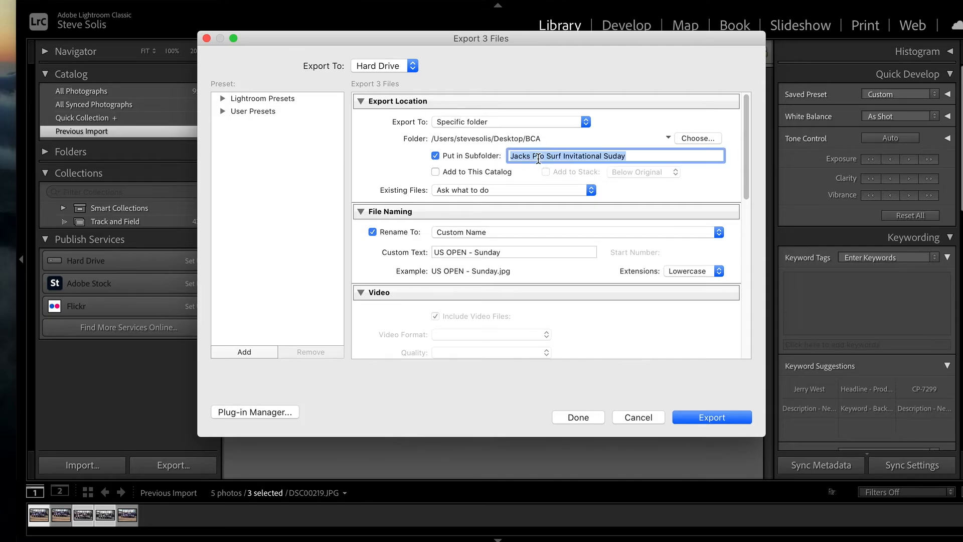
type("EDITS")
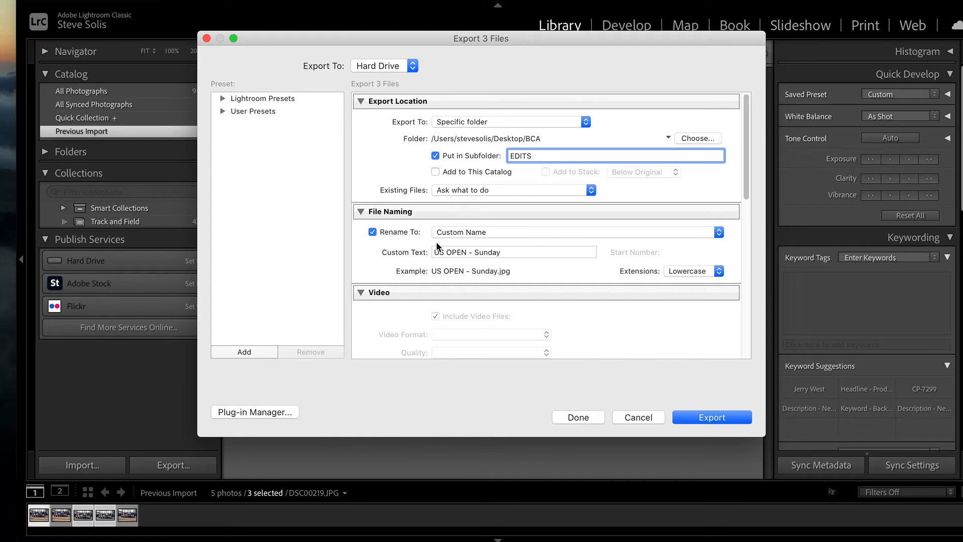
Step: Keep file renaming on with the Custom Name template and set the custom text to MY BCA EDIT
left_click(396, 231)
left_click(385, 232)
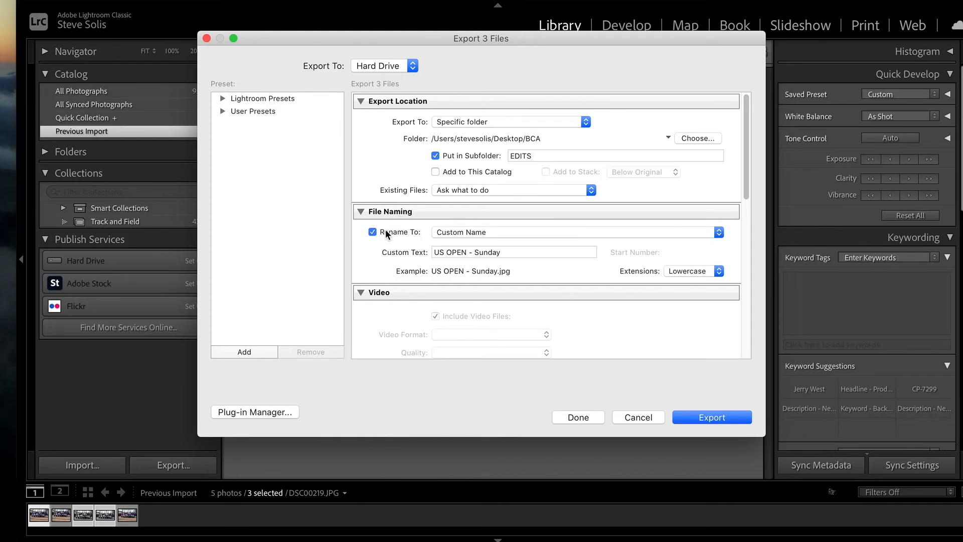
left_click(488, 231)
left_click(490, 231)
left_click(483, 251)
type("MY")
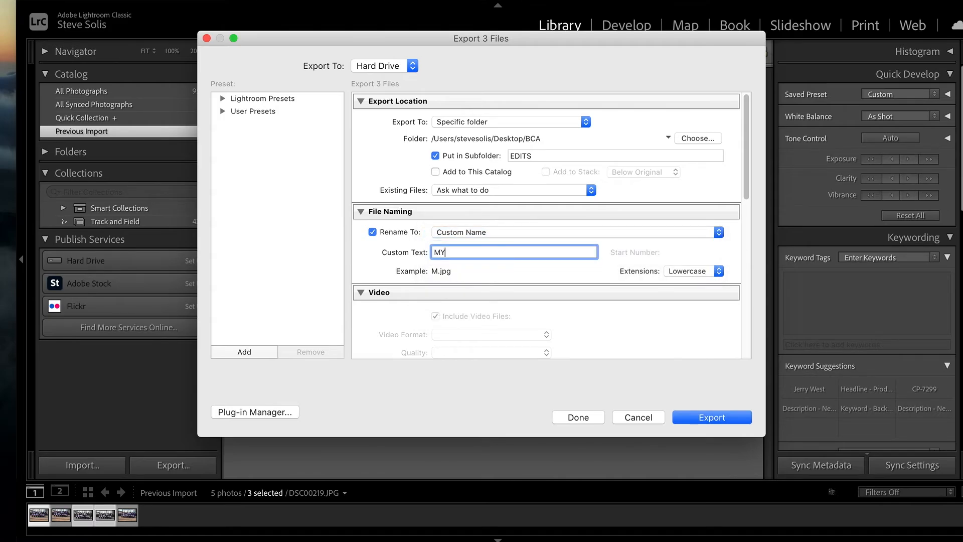
type(" BCA EDIT")
Step: Keep watermarking enabled for the export and open the SolisDigitalMedia watermark for editing at its copyright text
left_click_drag(745, 177, 749, 264)
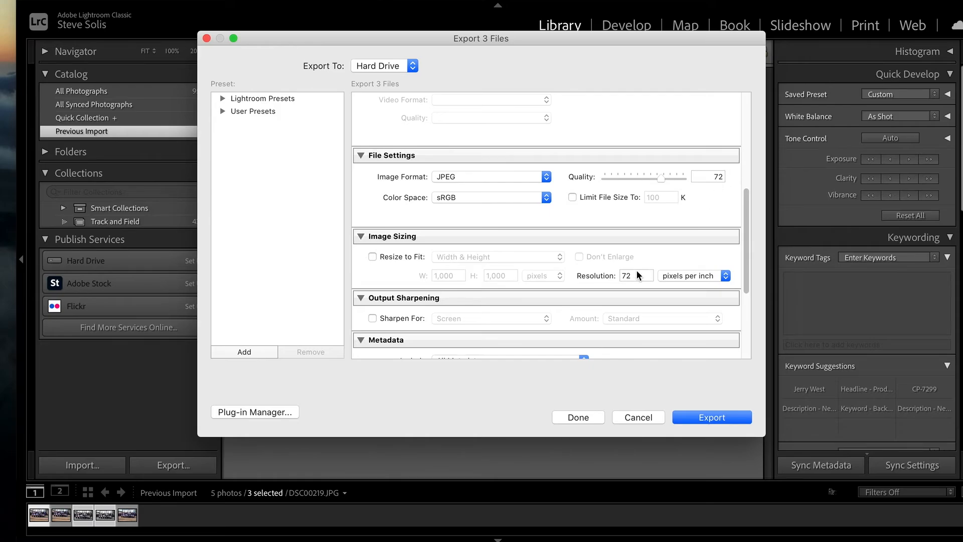
double_click(702, 178)
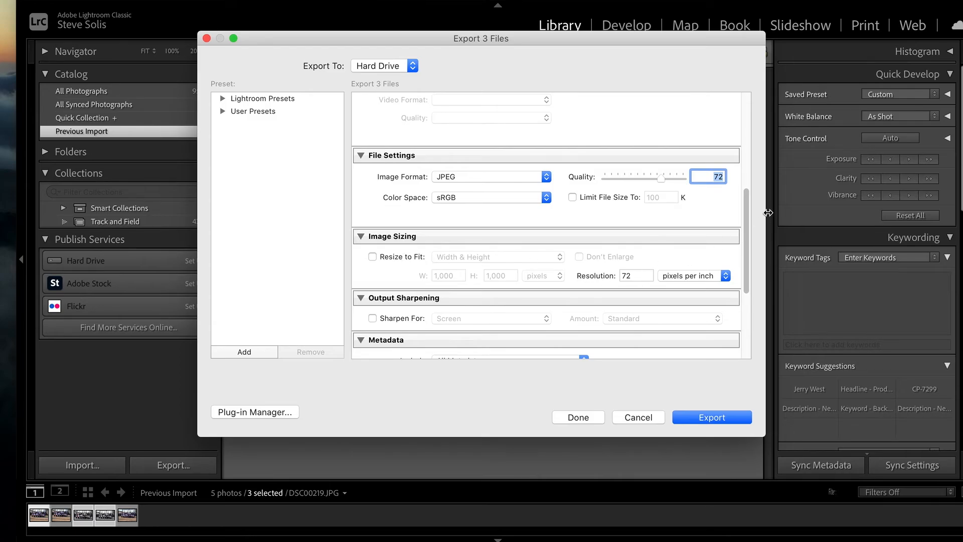
left_click_drag(747, 200, 748, 275)
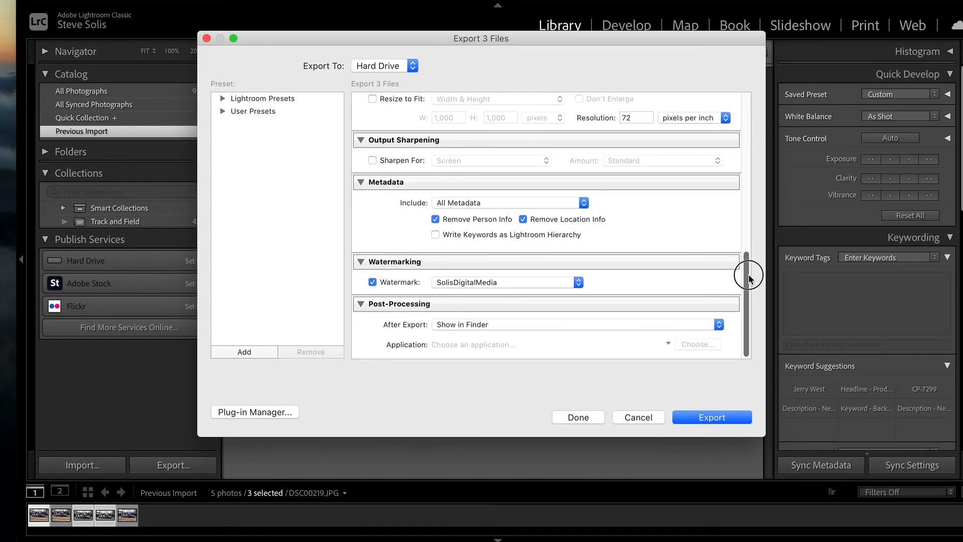
left_click(396, 281)
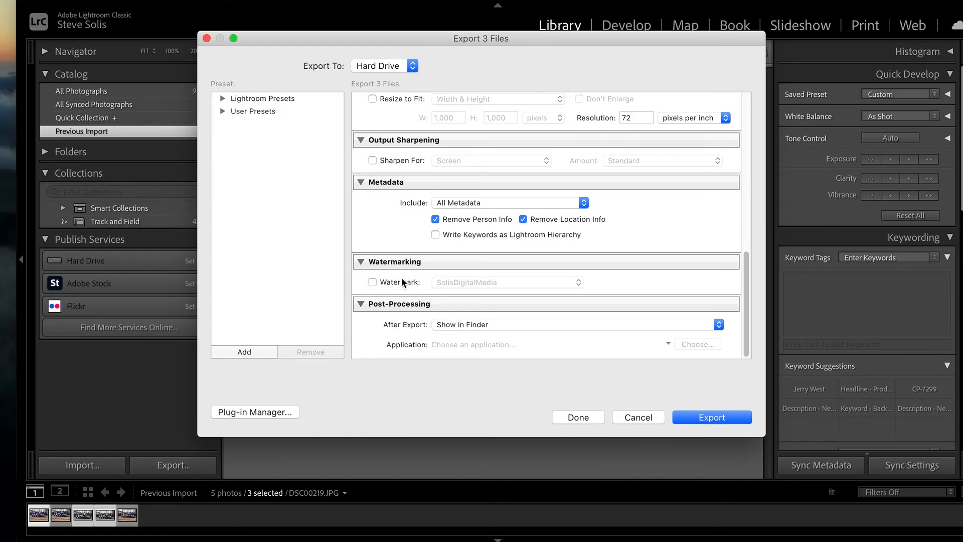
left_click(386, 279)
left_click(466, 280)
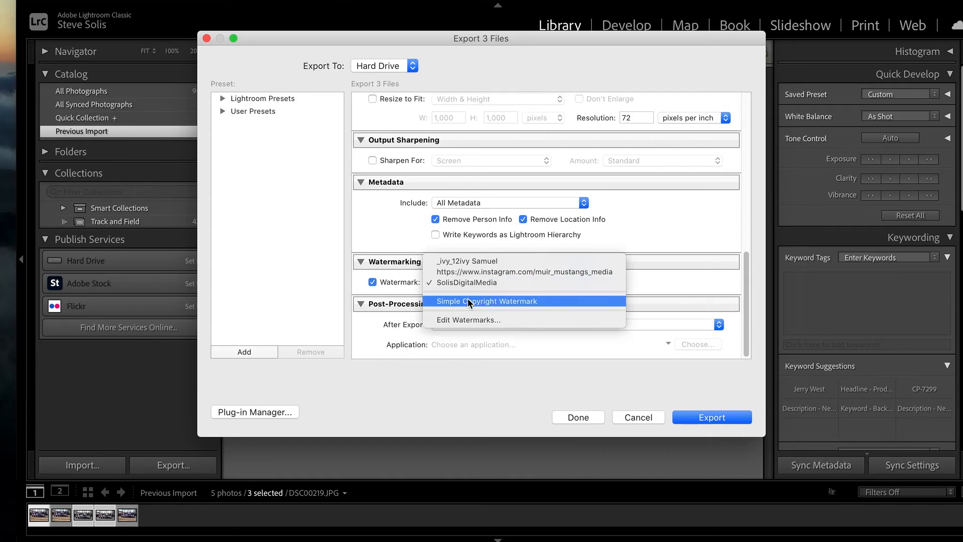
left_click(470, 320)
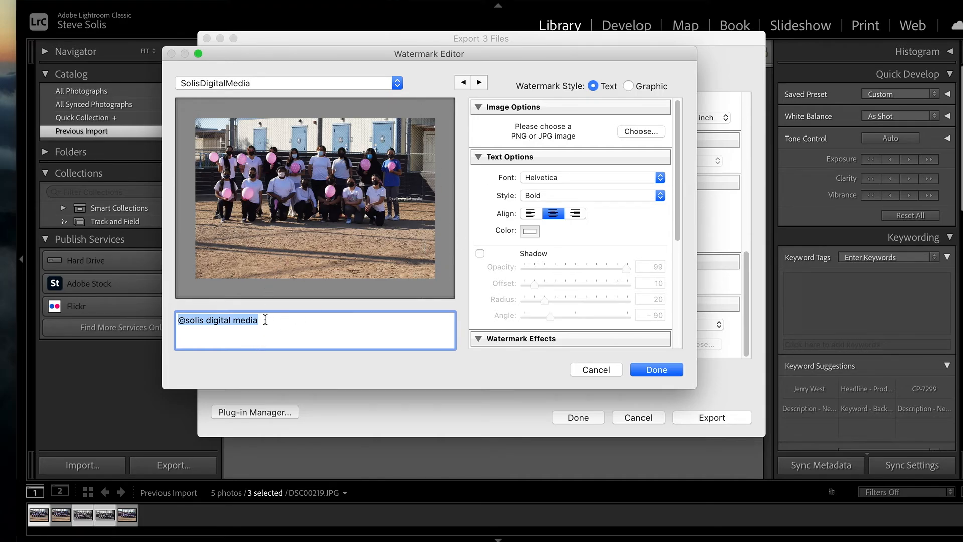
left_click(226, 332)
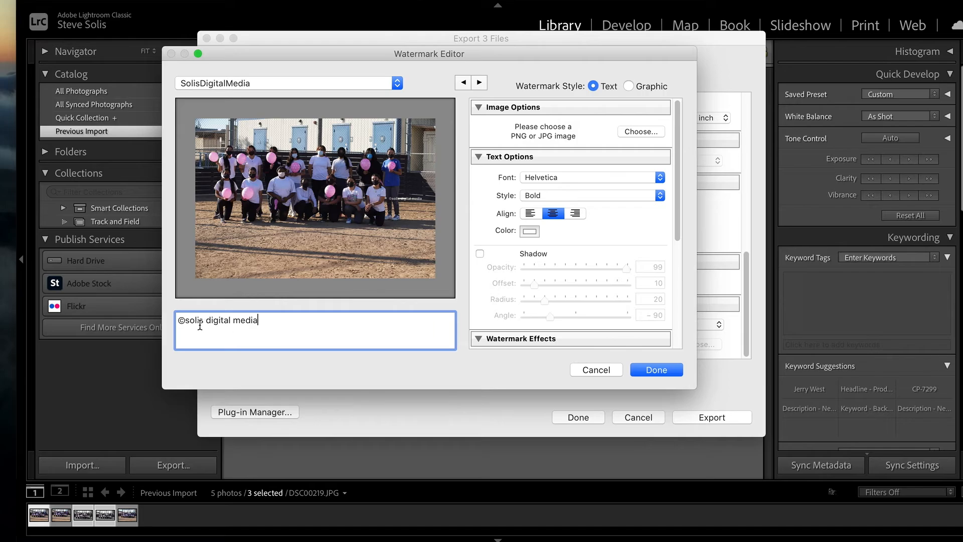
left_click_drag(185, 321, 262, 321)
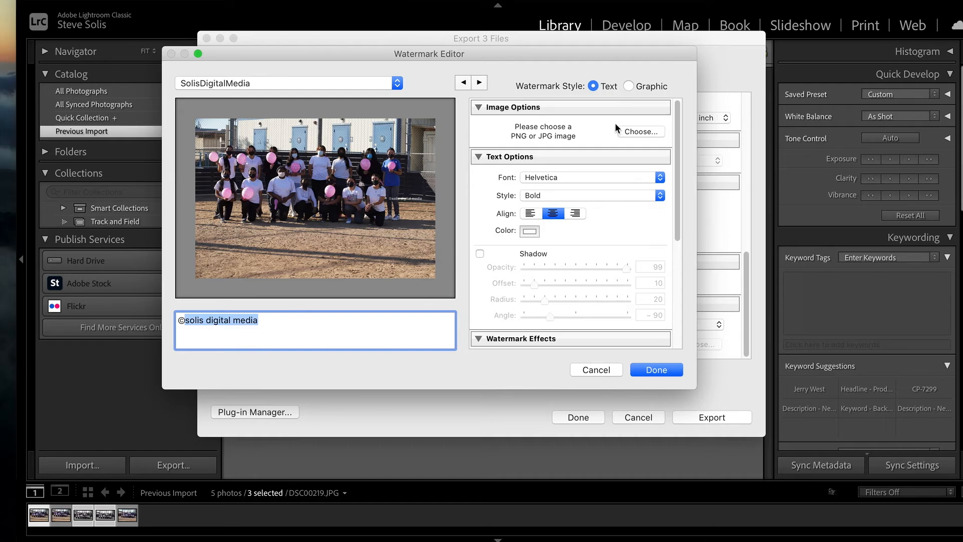
Step: Try several anchor positions for the watermark and return it to the middle of the photo's right edge
left_click_drag(678, 198, 677, 310)
left_click(541, 325)
left_click(532, 325)
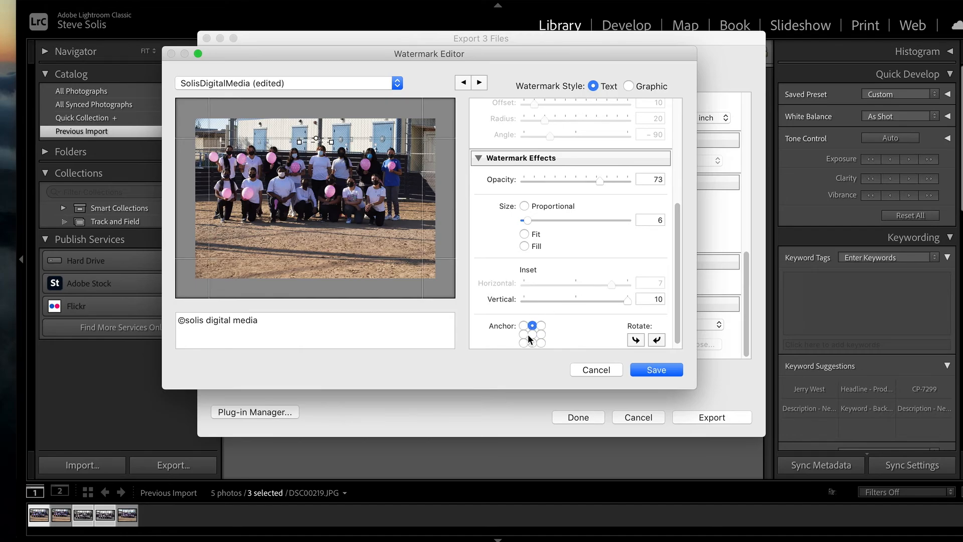
left_click(531, 343)
left_click(524, 342)
left_click(523, 334)
left_click(541, 334)
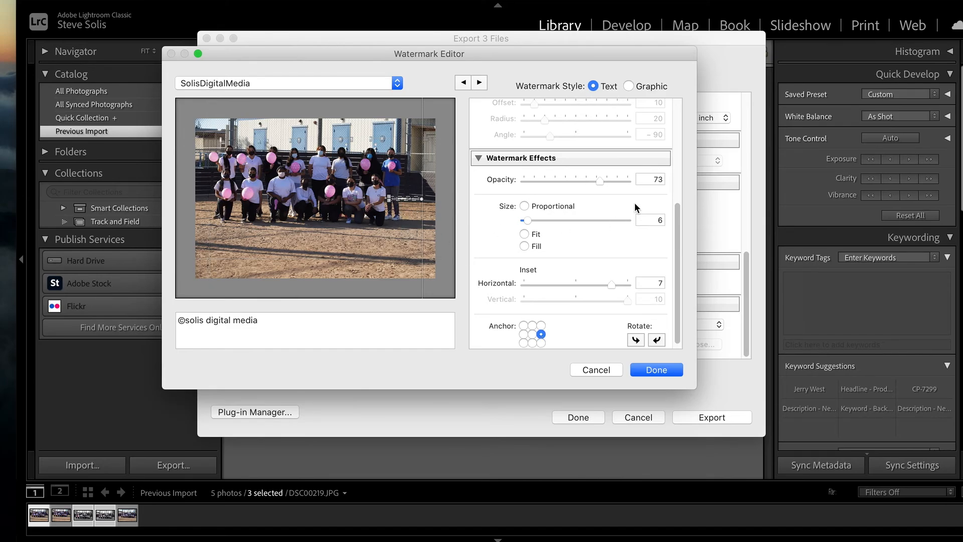
Step: Set the watermark's opacity to 68, its size to 7 and its horizontal inset to 4
left_click_drag(604, 181, 598, 184)
mouse_move(532, 224)
left_mouse_down()
mouse_move(541, 220)
mouse_move(530, 219)
left_mouse_up()
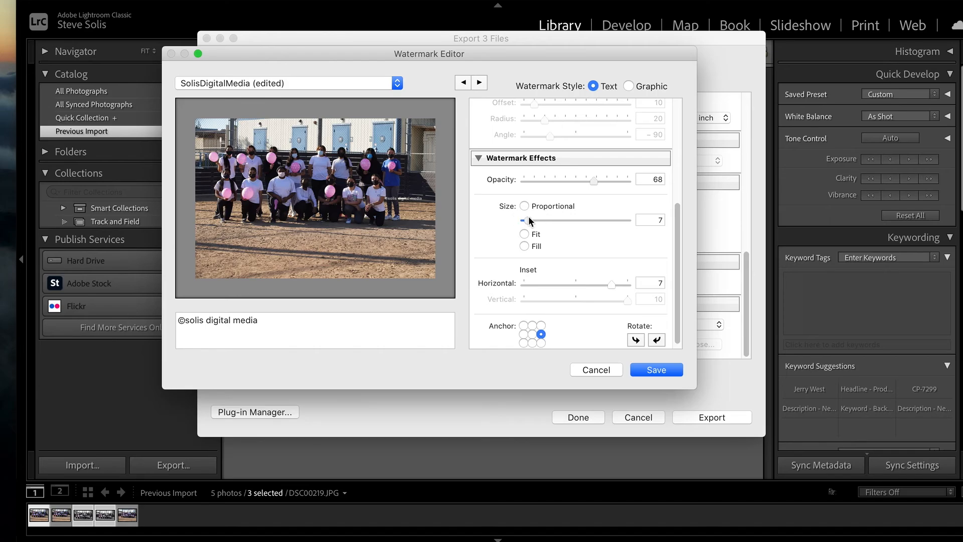
mouse_move(609, 283)
left_mouse_down()
mouse_move(591, 281)
mouse_move(644, 285)
mouse_move(596, 282)
left_mouse_up()
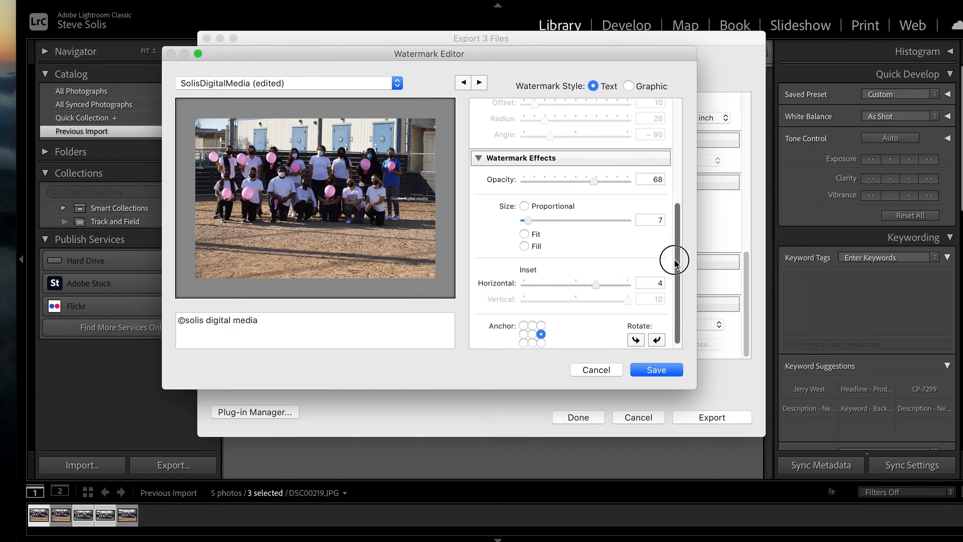
scroll(677, 258, "down", 1)
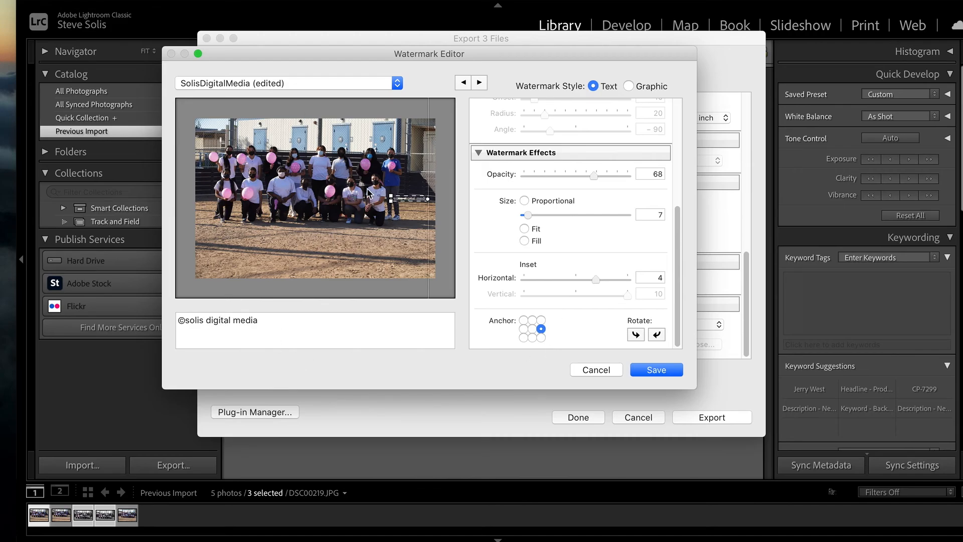
Step: Remove the spaces from the watermark text so it reads ©solisdigitalmedia and save it as a new watermark preset named SDM
left_click(207, 324)
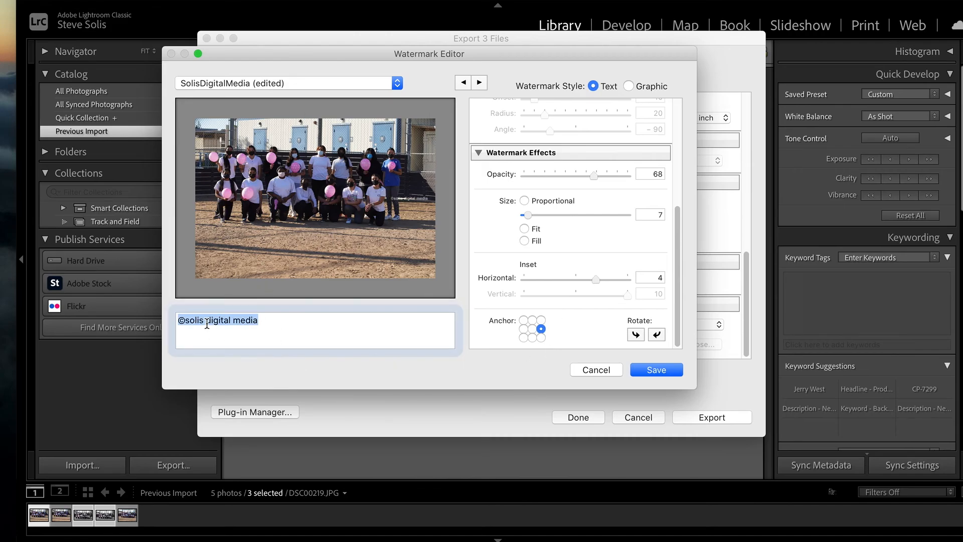
left_click(207, 324)
key("Delete")
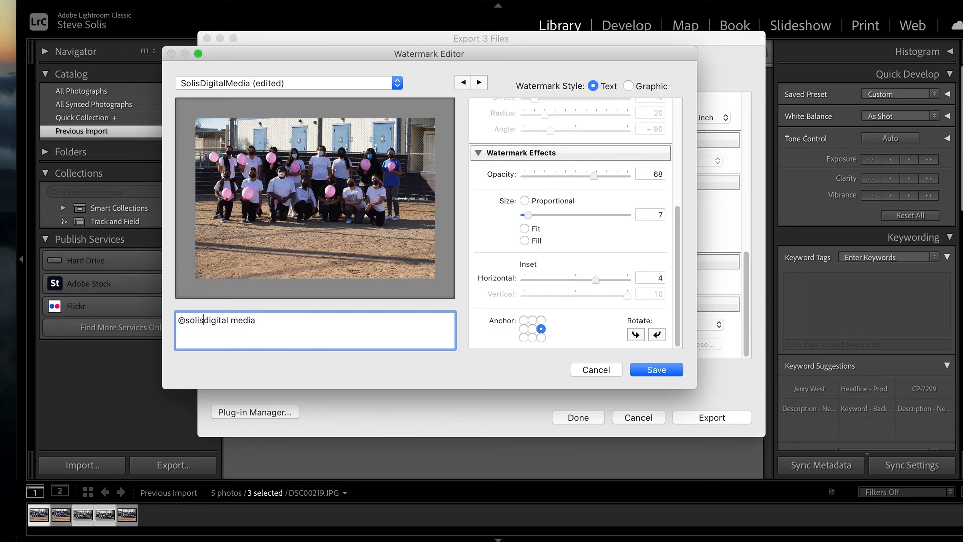
key("BackSpace")
left_click(661, 370)
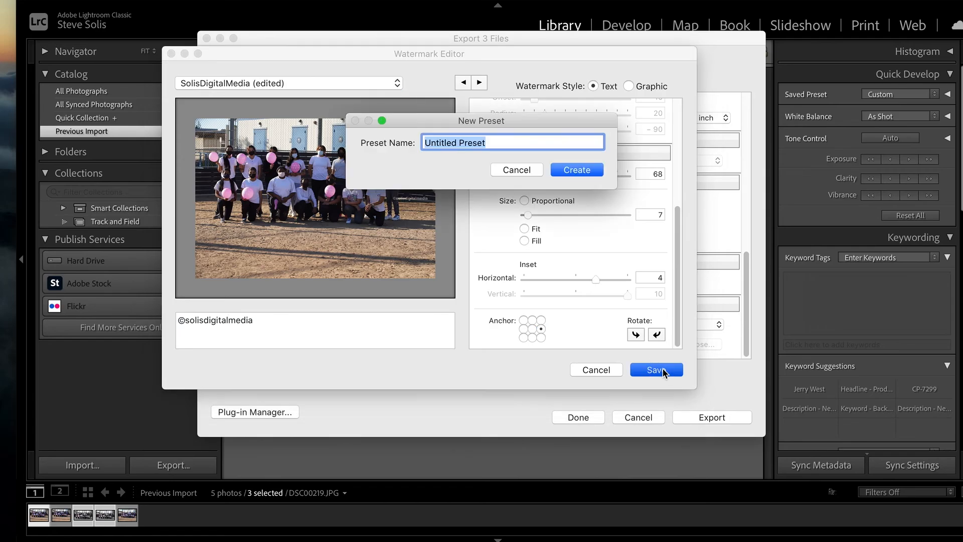
type("SDM")
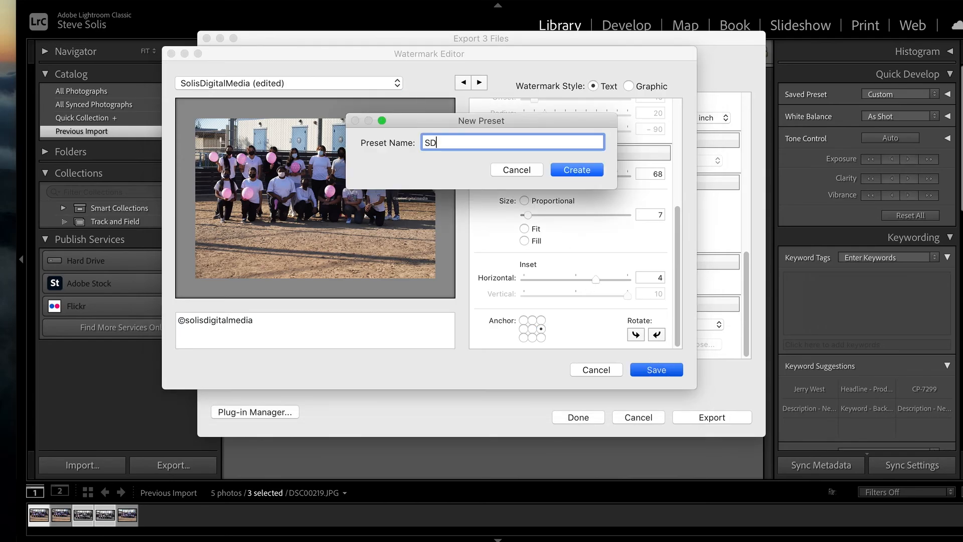
left_click(590, 171)
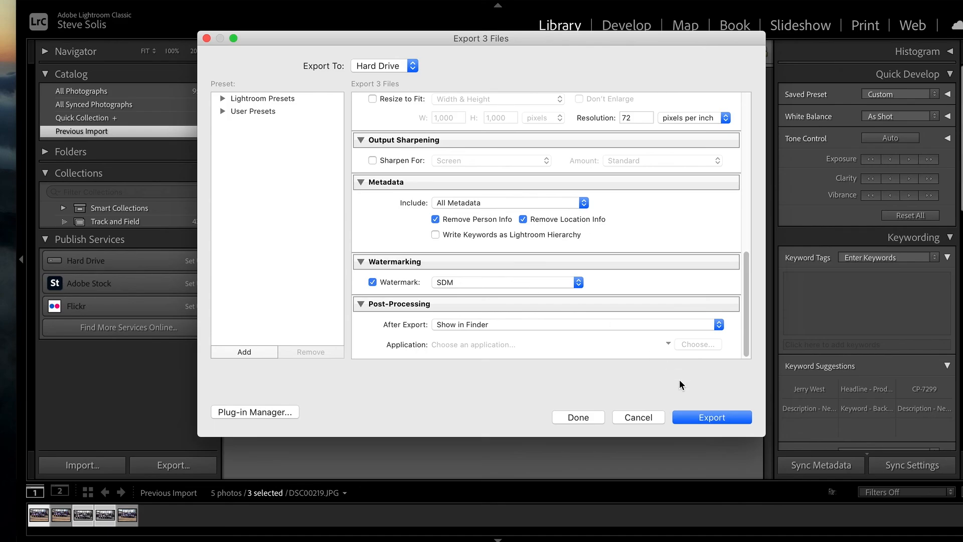
Step: Export the three photos, preview MY BCA EDIT-3.jpg in Finder and close the EDITS folder window
left_click(697, 417)
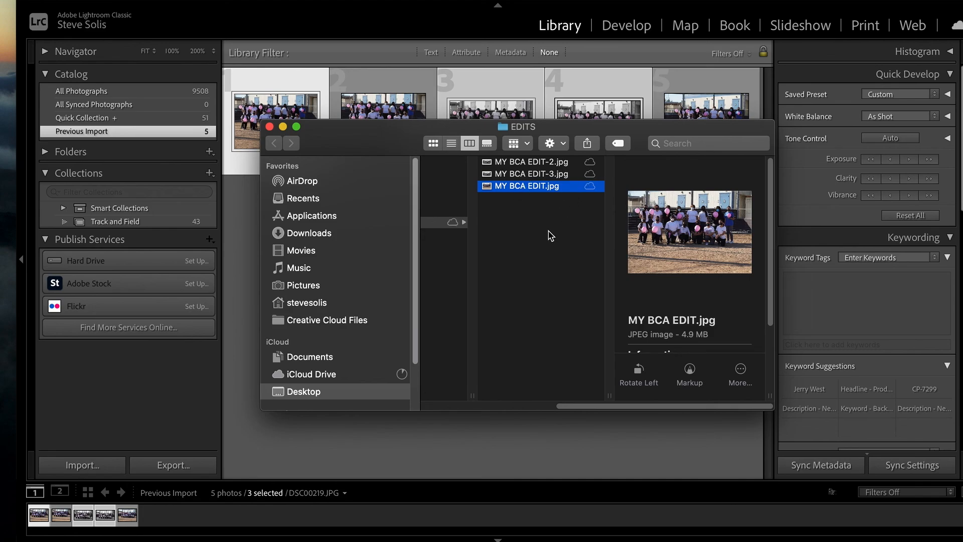
left_click(535, 176)
key("space")
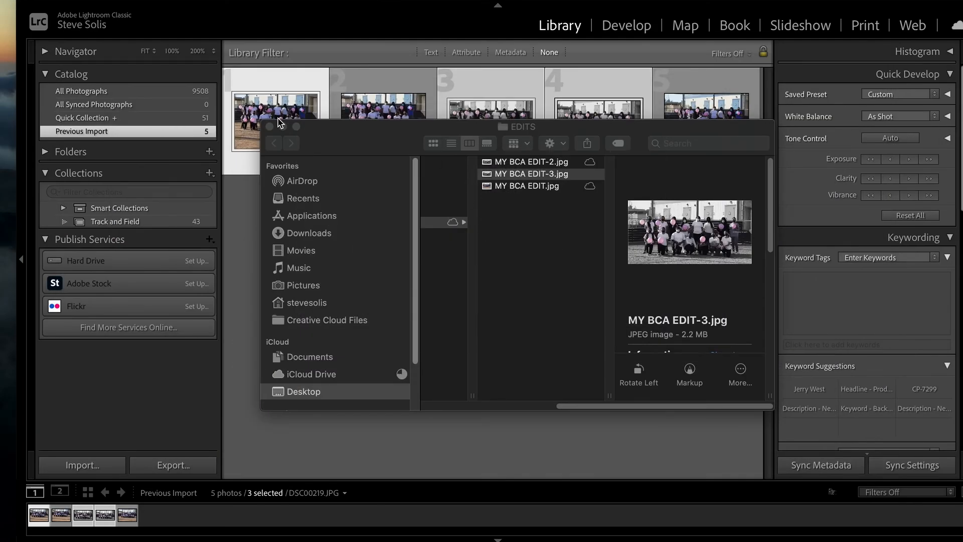
left_click(273, 126)
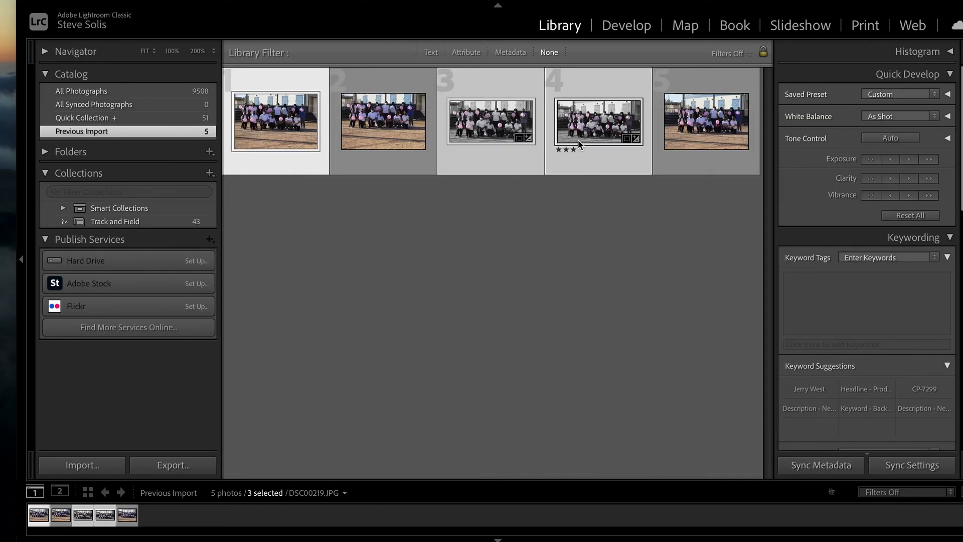